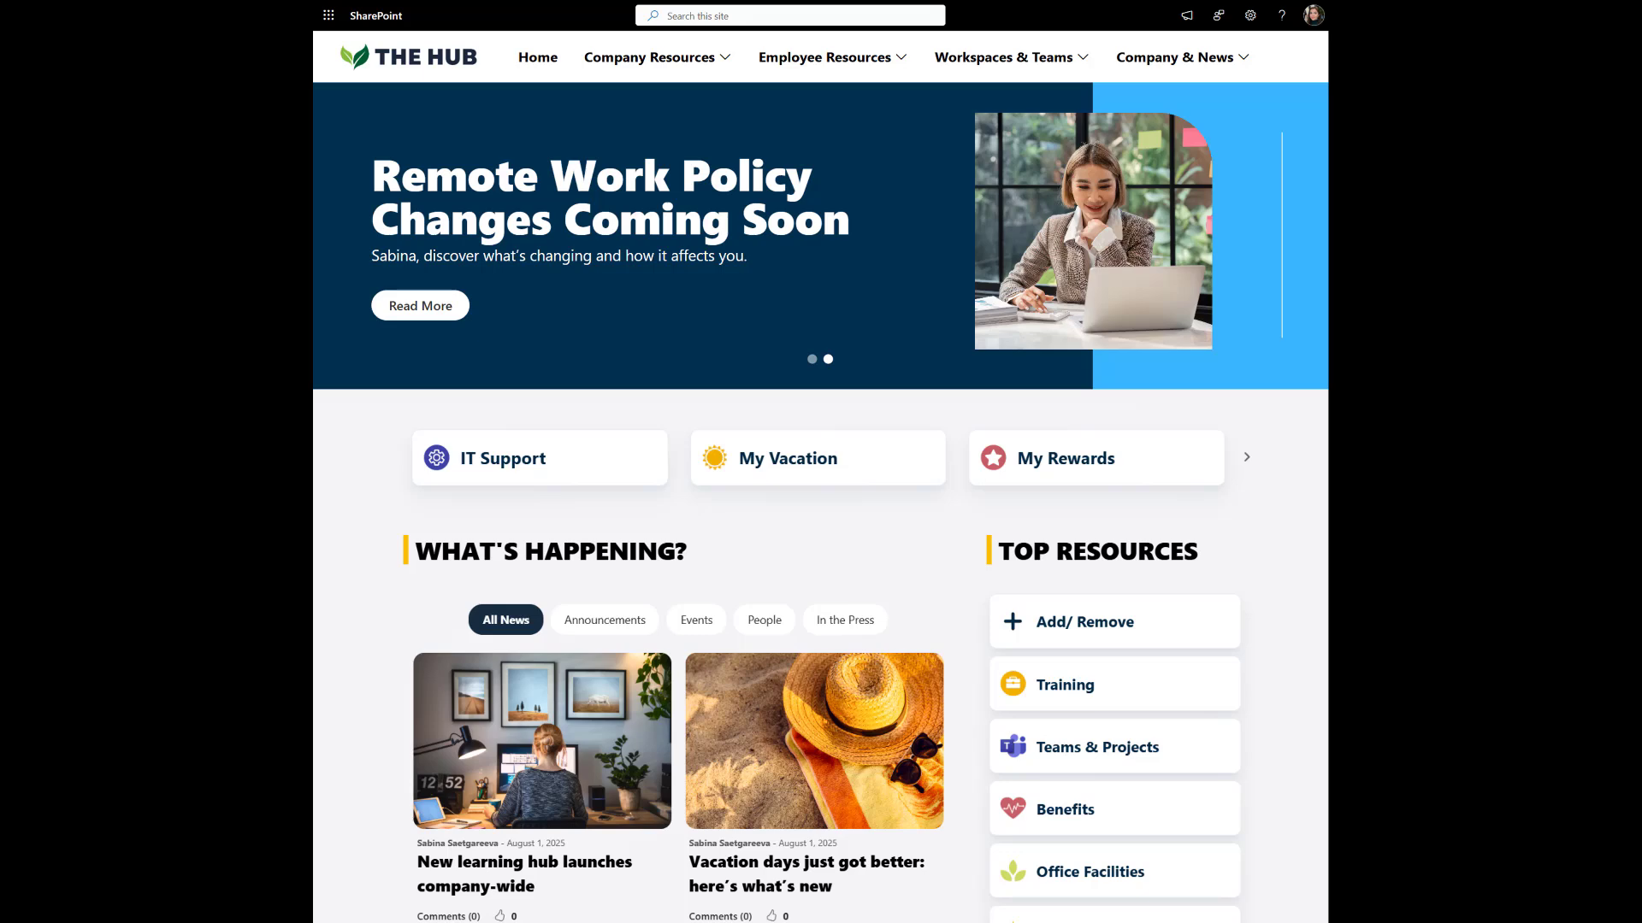
# Step: Scroll down the original homepage past the stock hero to the News list and world clock
pyautogui.scroll(-2, 821, 462)
pyautogui.scroll(-5, 821, 462)
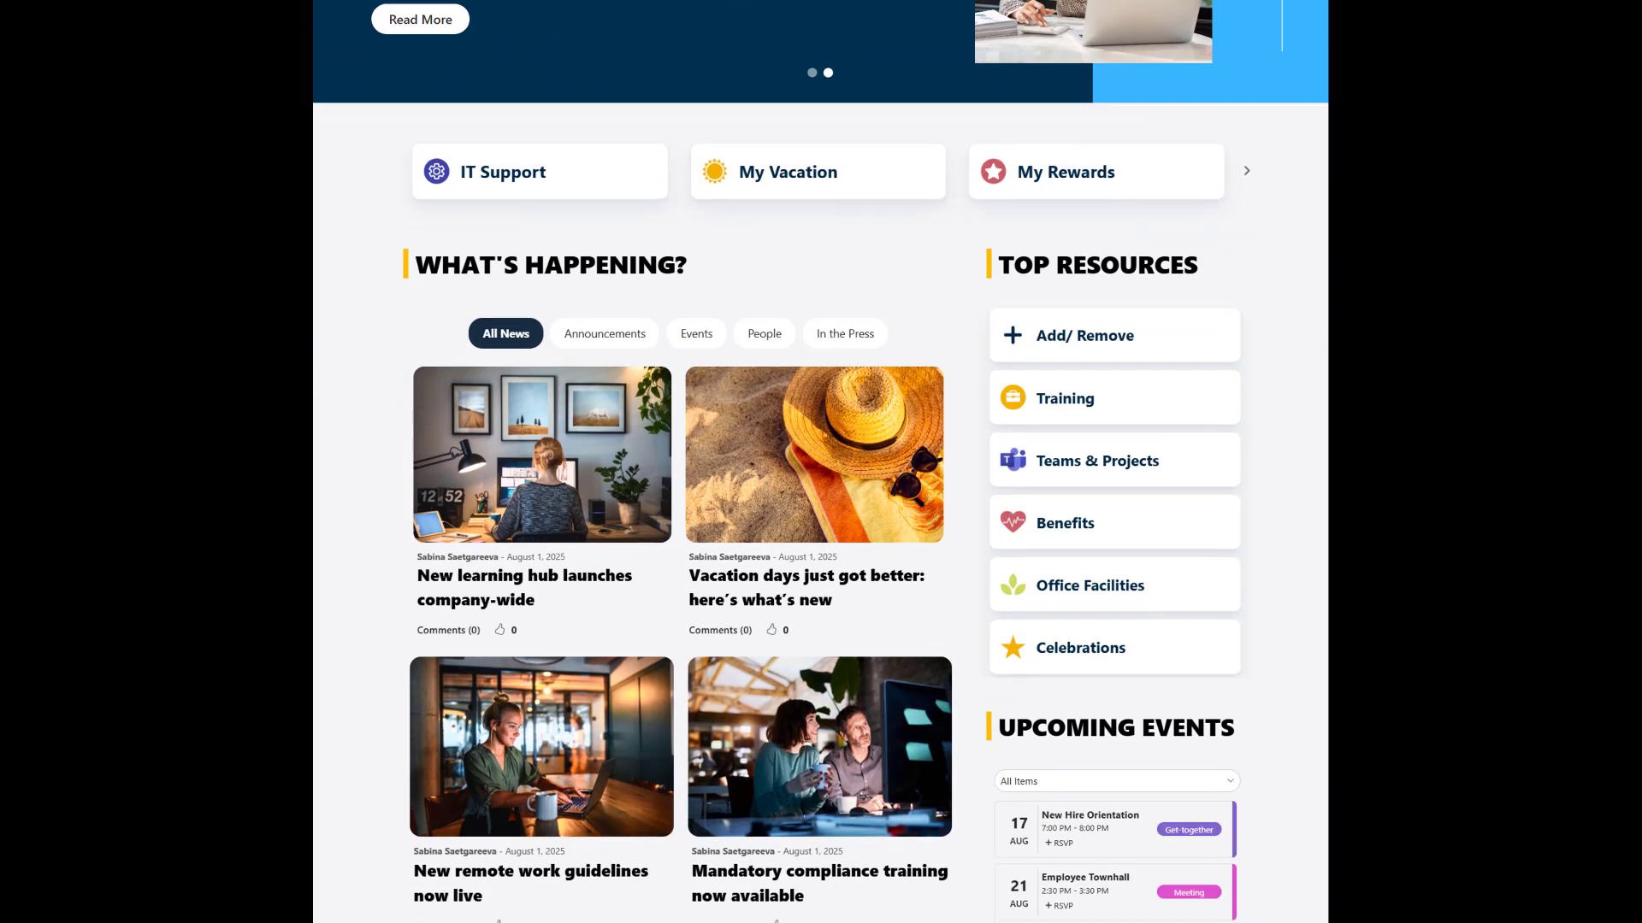
pyautogui.scroll(-3, 821, 461)
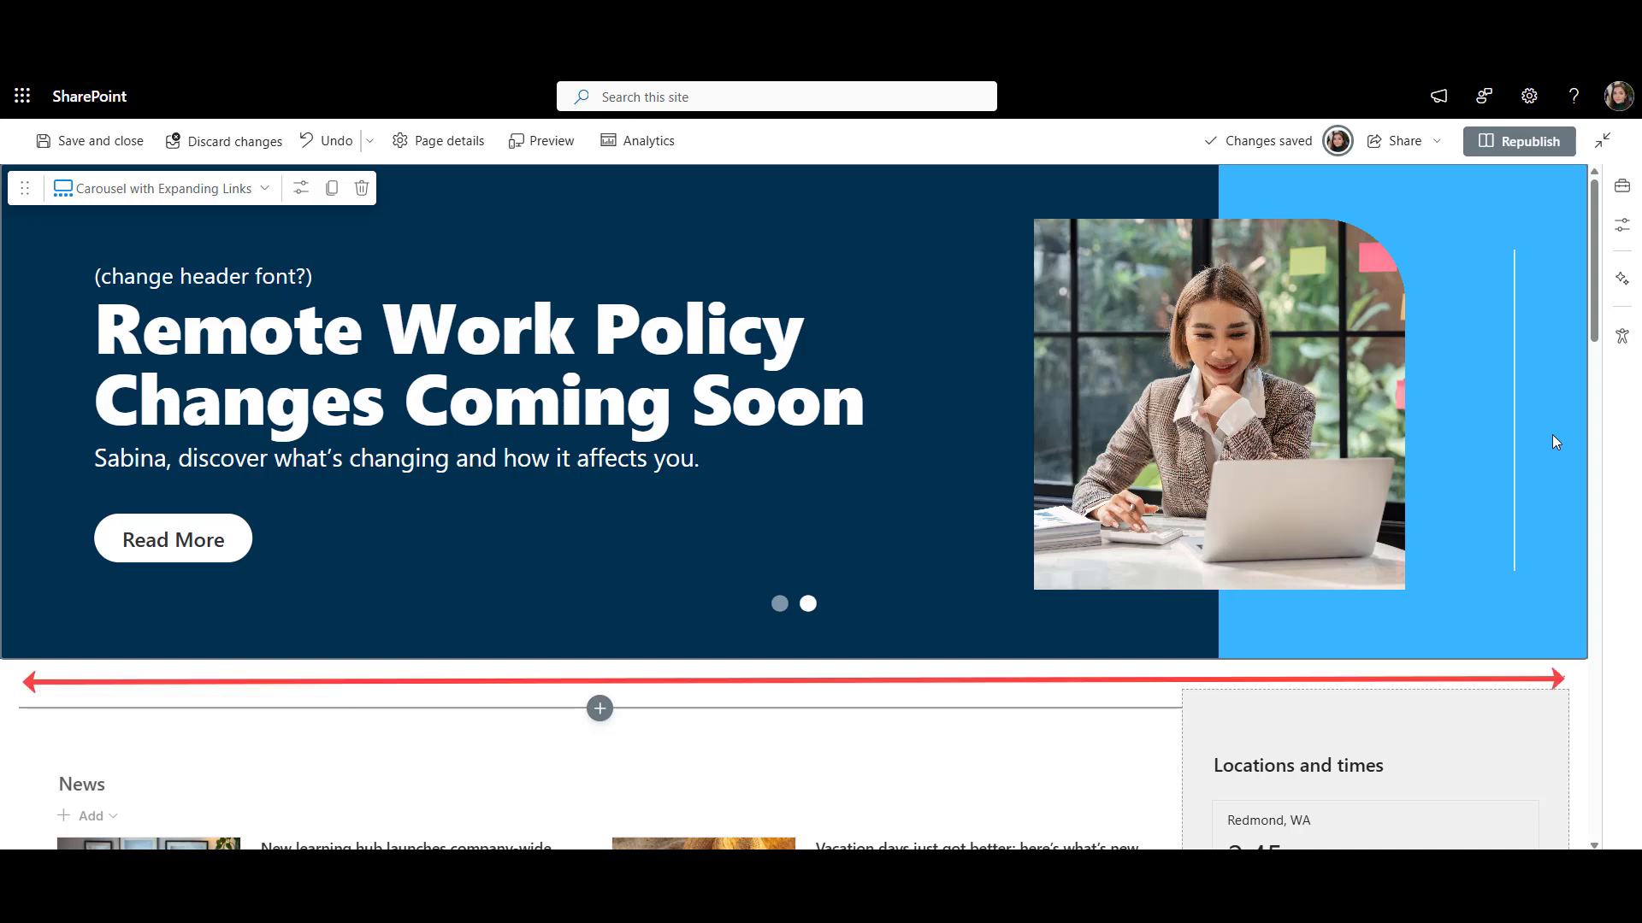
# Step: Preview the carousel's New Employee Handbook slide, then return to the Remote Work Policy slide
pyautogui.moveTo(1551, 435); pyautogui.dragTo(133, 453)
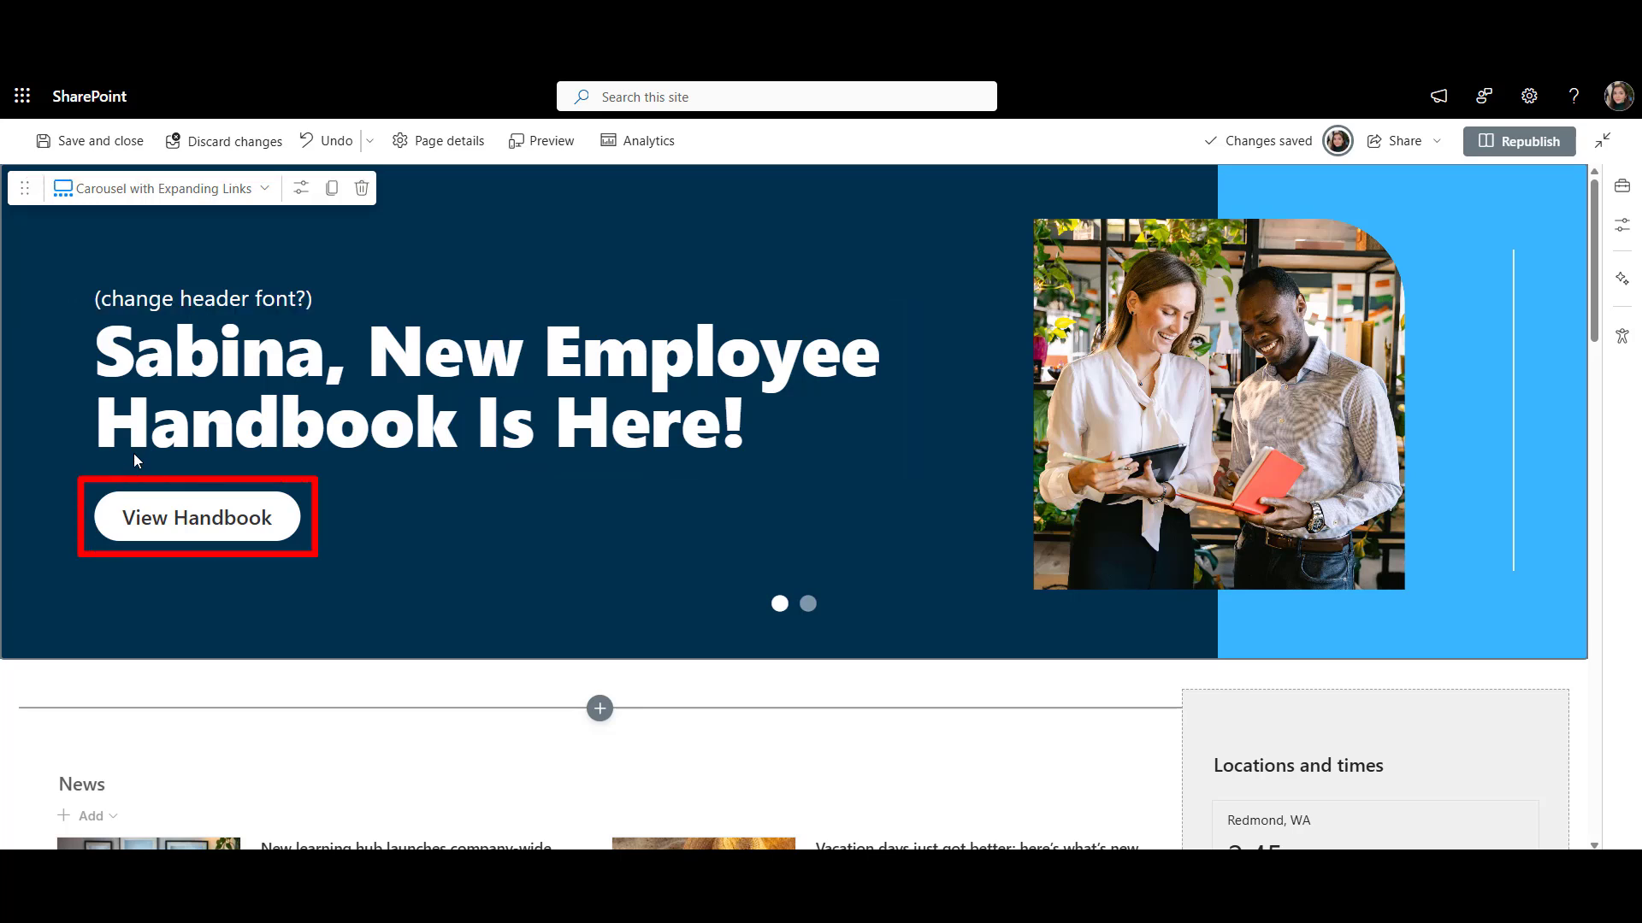
pyautogui.click(1553, 400)
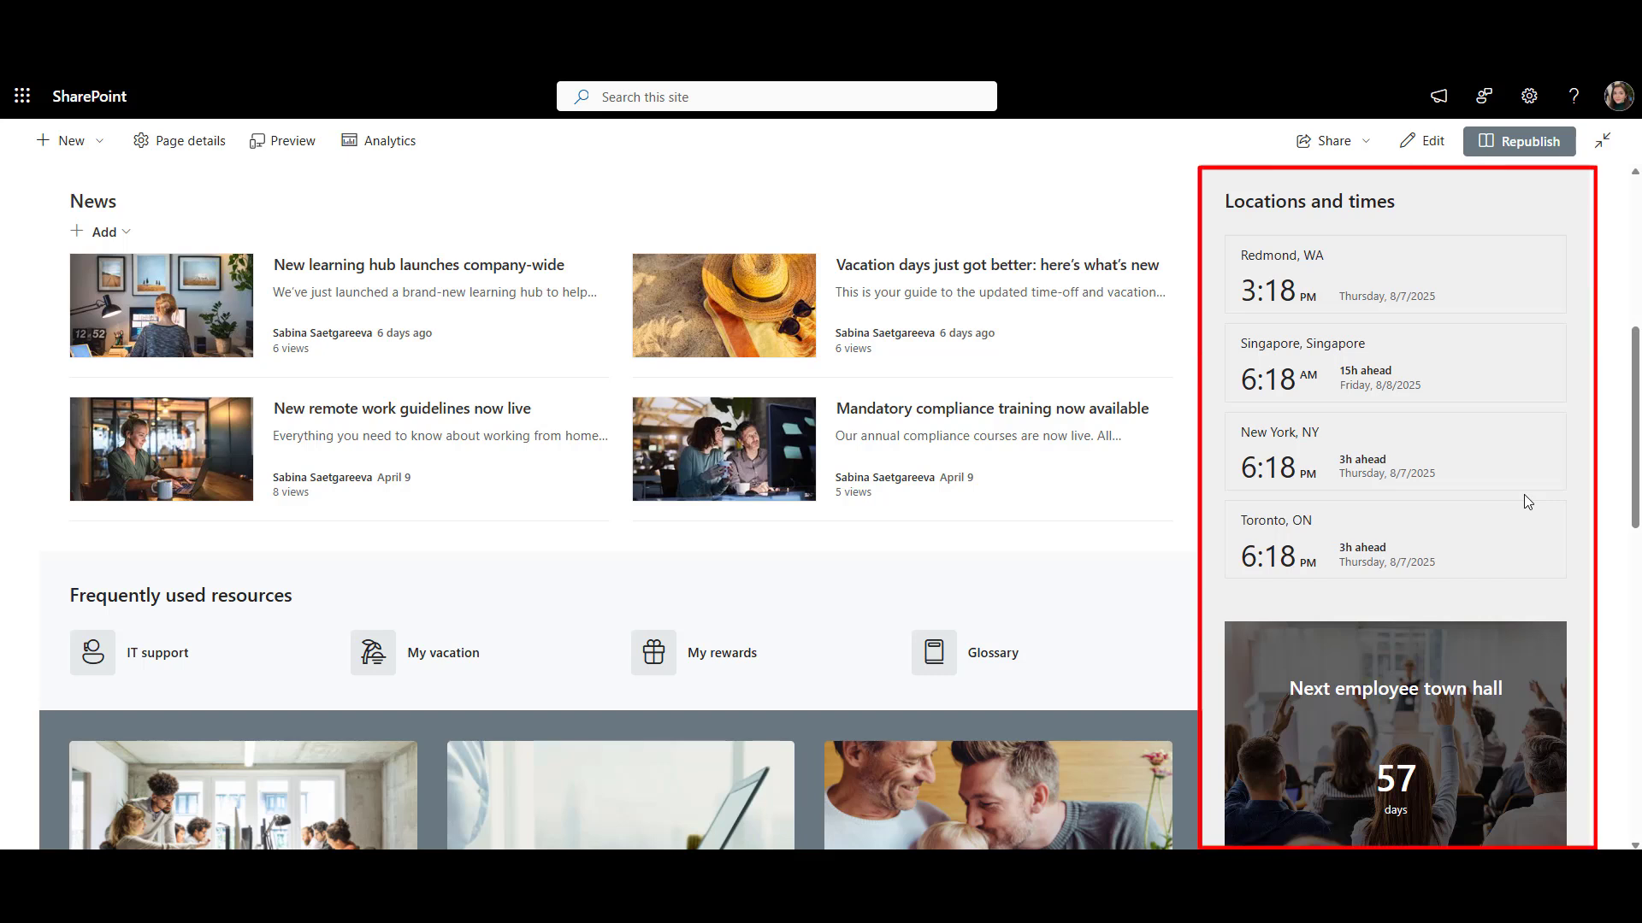
# Step: Scroll down to the Locations and times world clock and put the page into edit mode
pyautogui.moveTo(1638, 463)
pyautogui.mouseDown()
pyautogui.moveTo(1638, 720)
pyautogui.moveTo(1638, 462)
pyautogui.mouseUp()
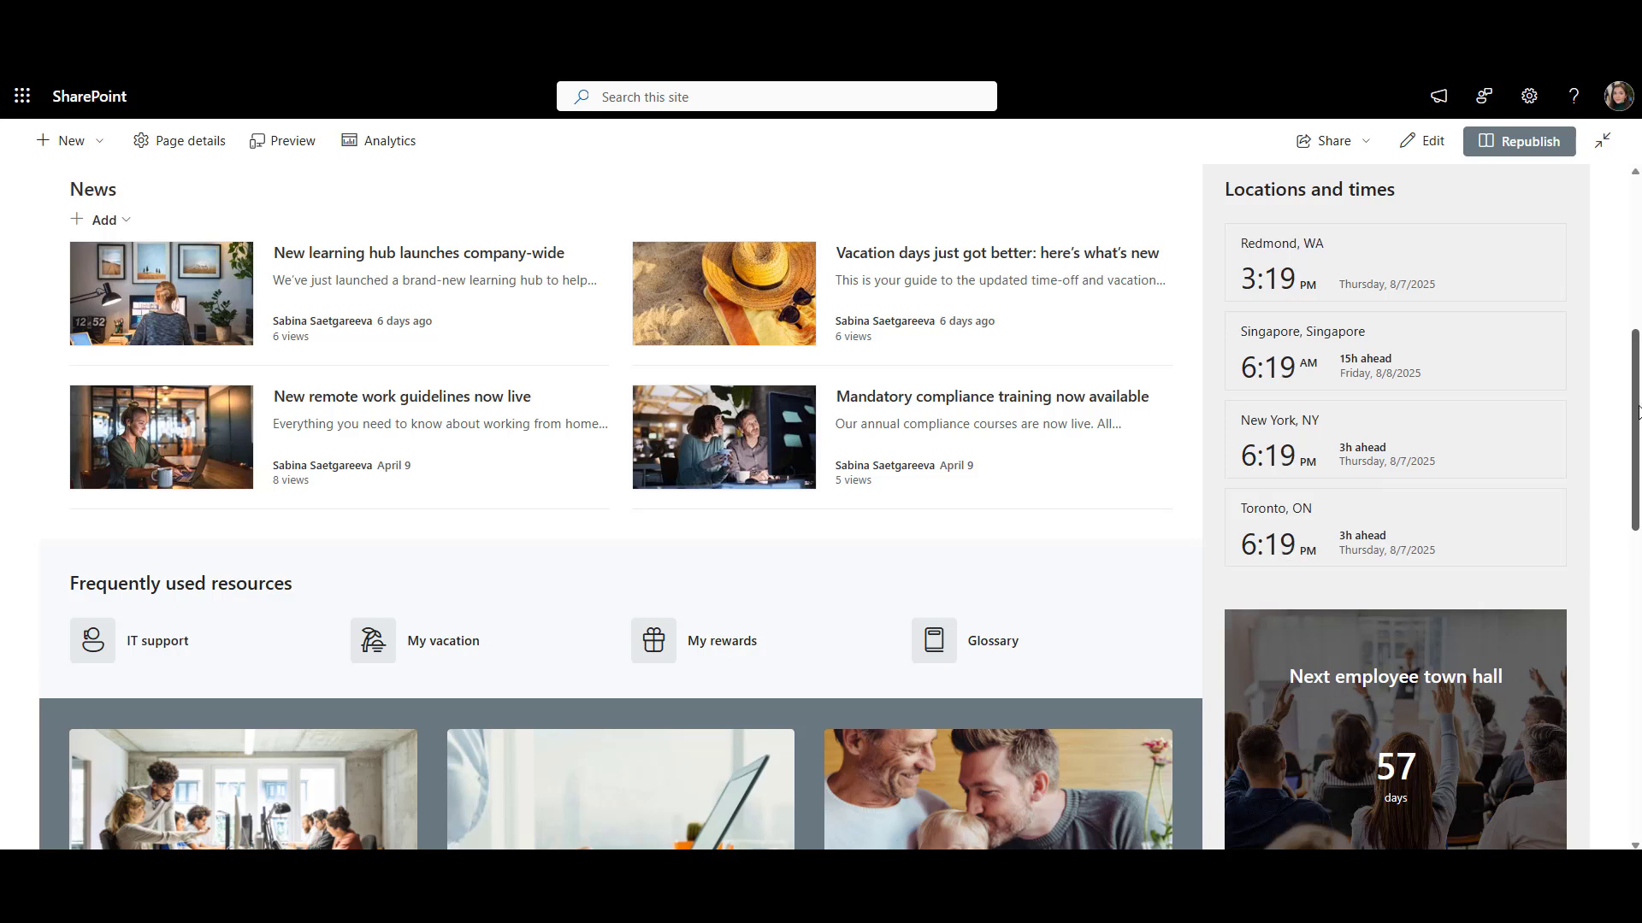
pyautogui.click(1409, 142)
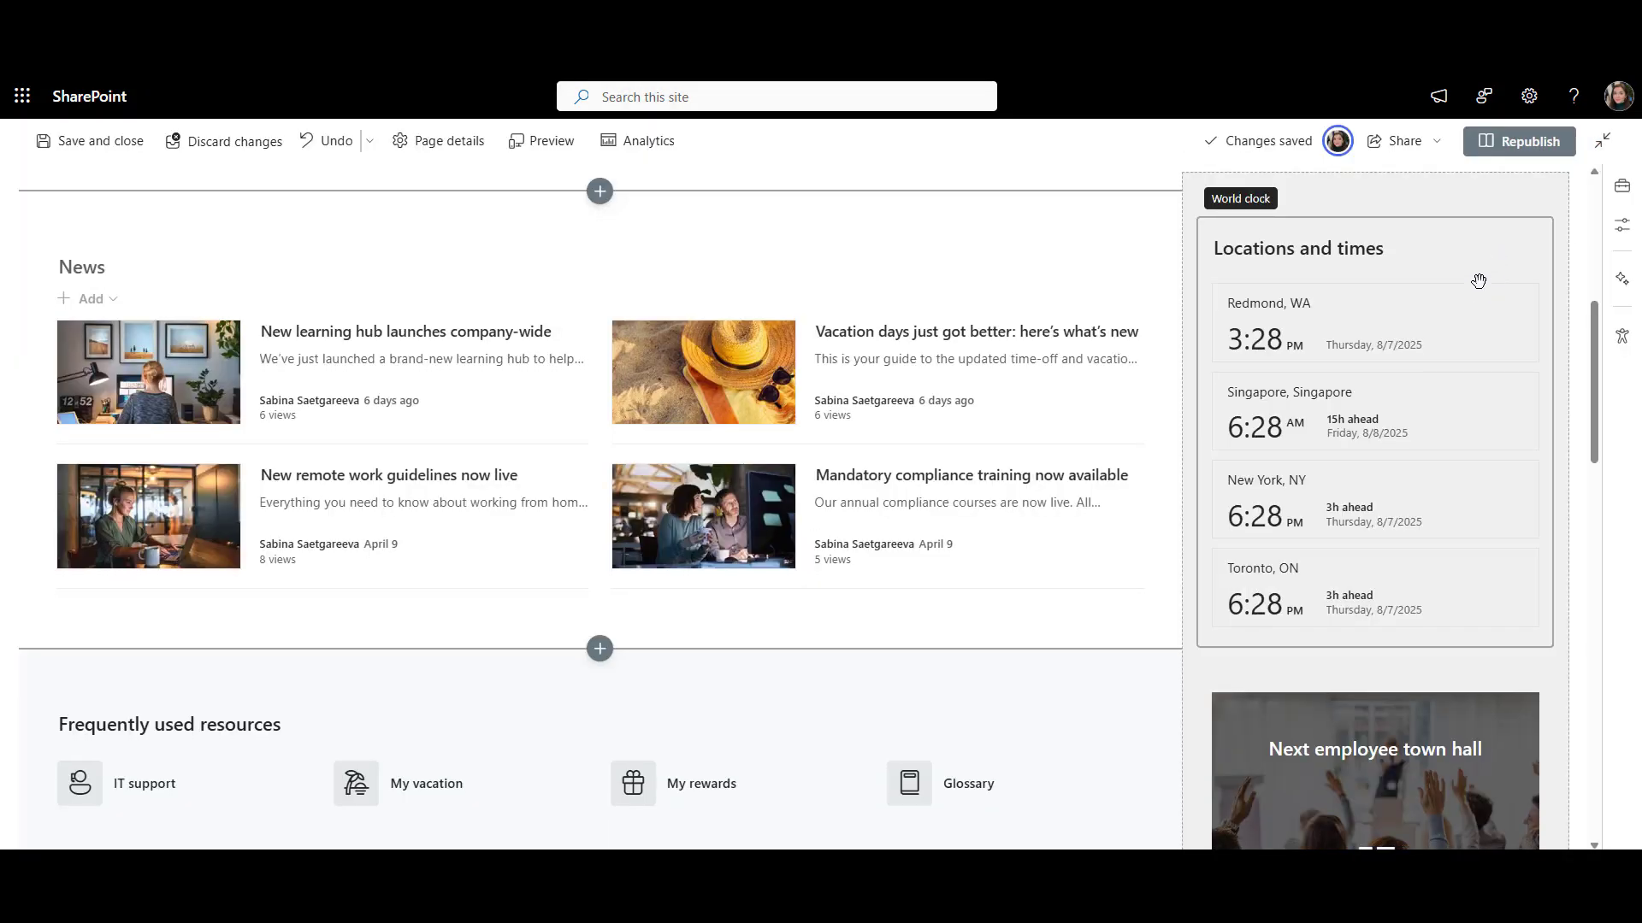
# Step: Delete the Locations and times world clock and the town hall countdown web parts
pyautogui.click(1479, 248)
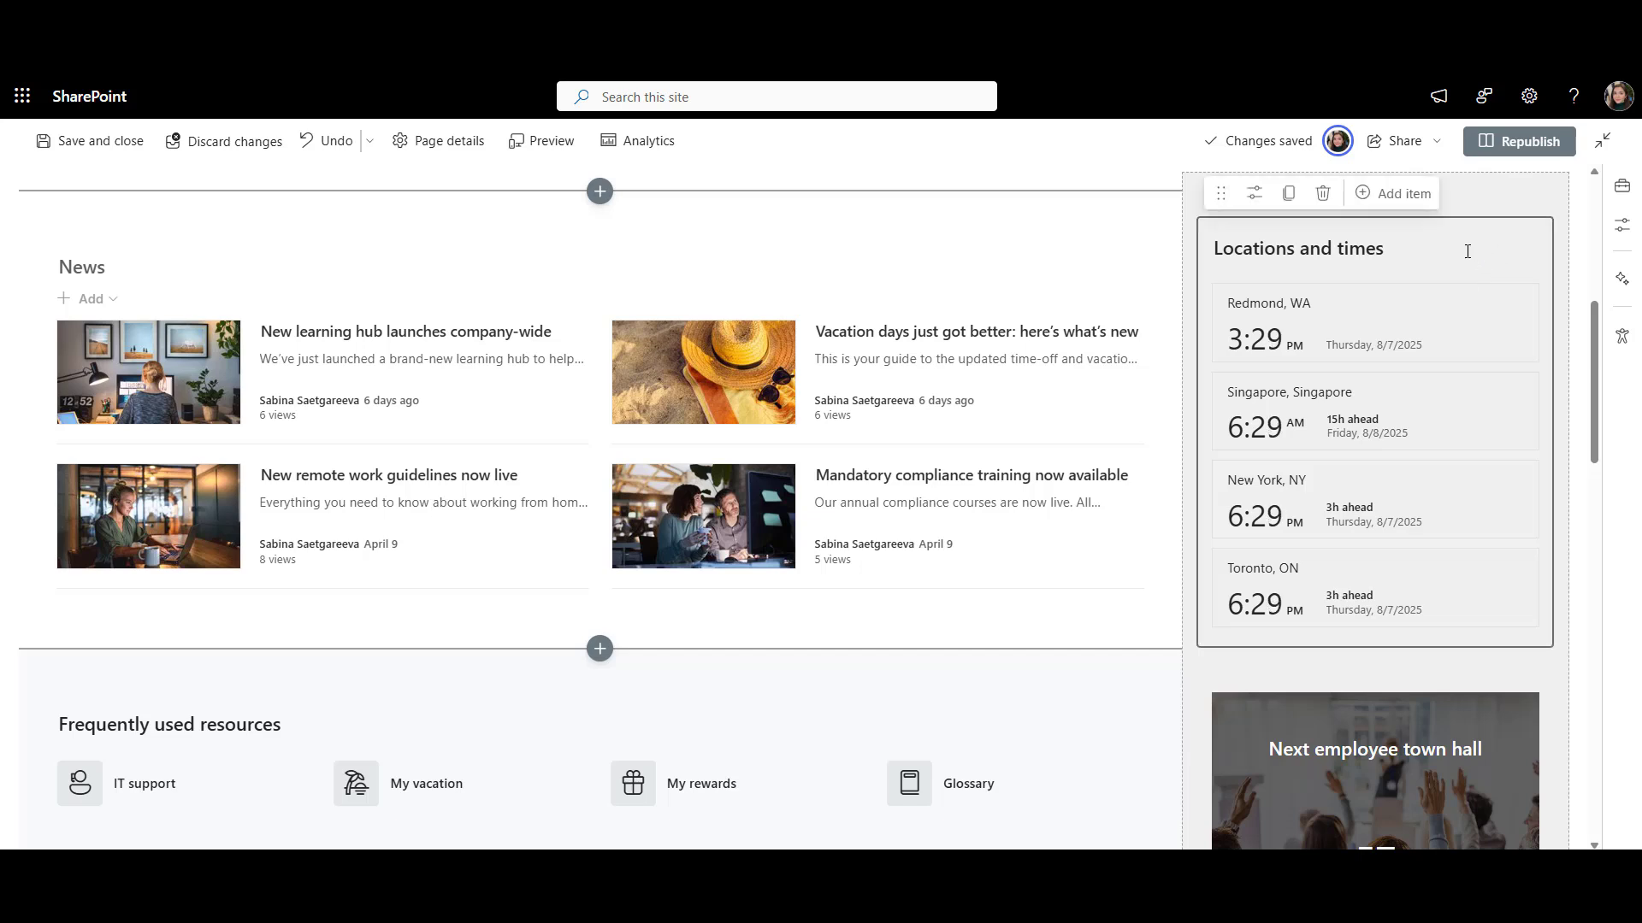
pyautogui.click(1322, 203)
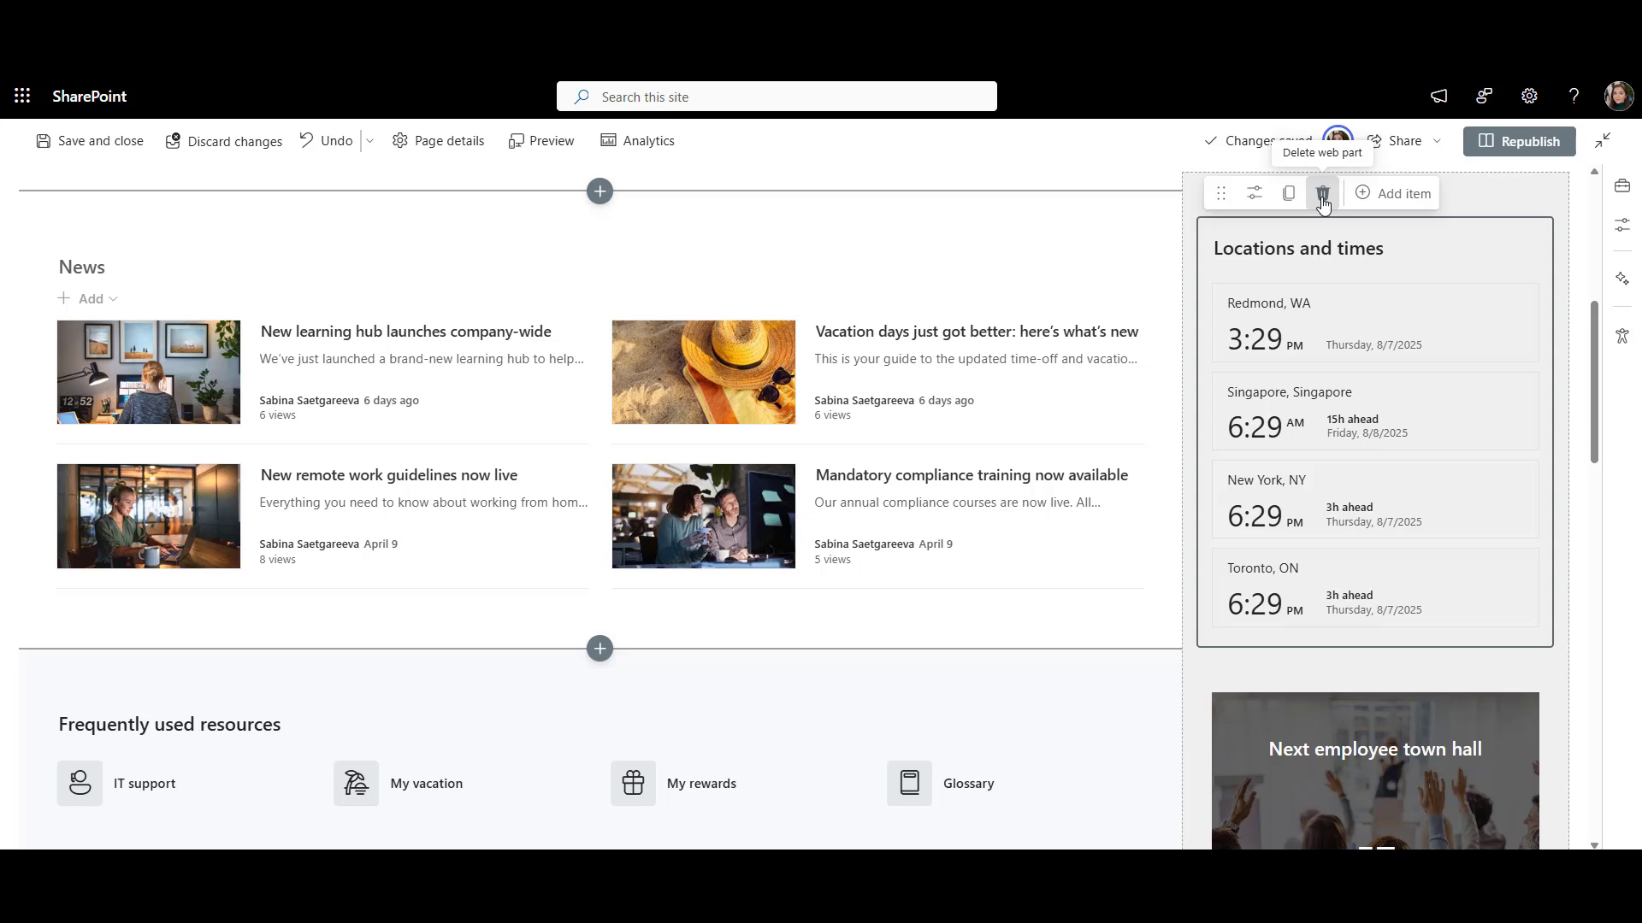
pyautogui.click(1323, 195)
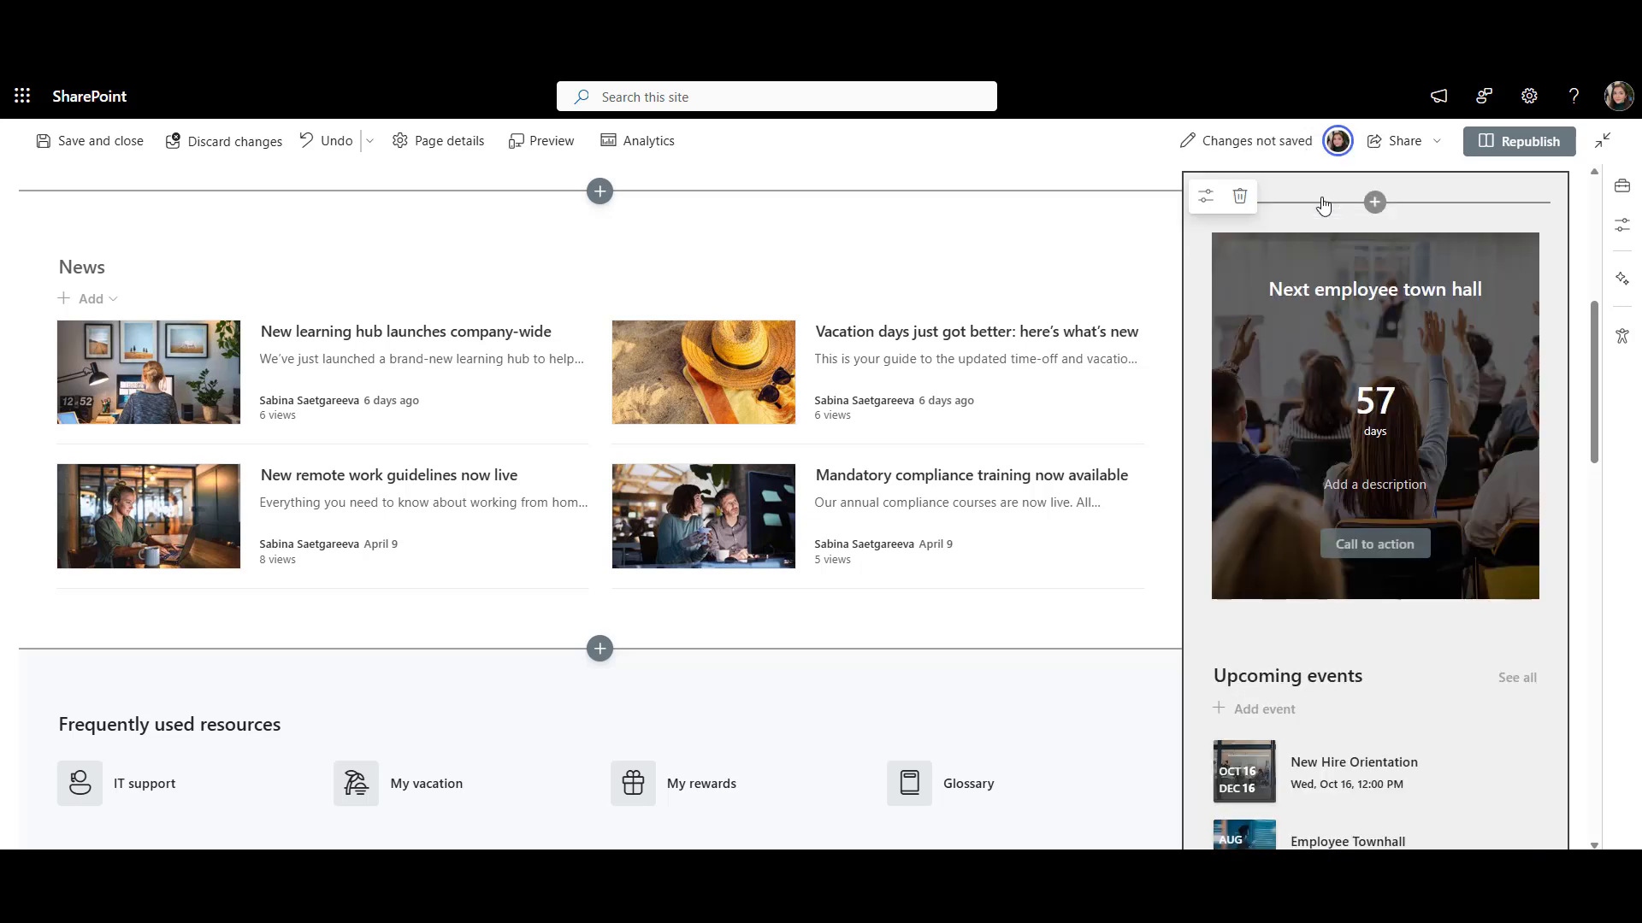
pyautogui.click(1394, 219)
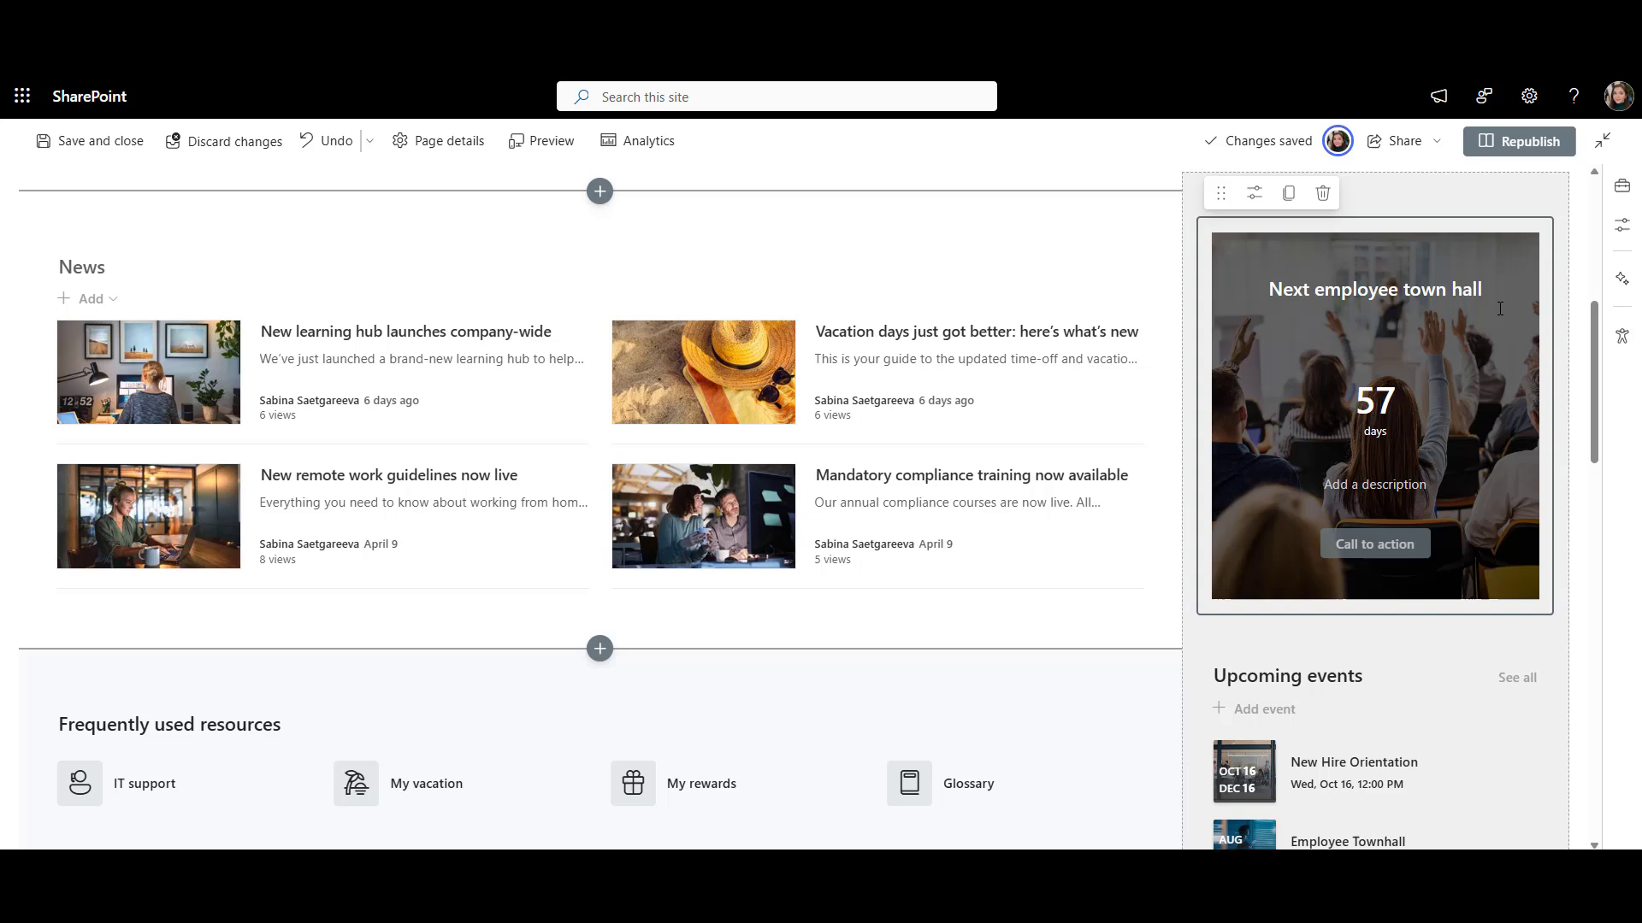
pyautogui.click(1326, 195)
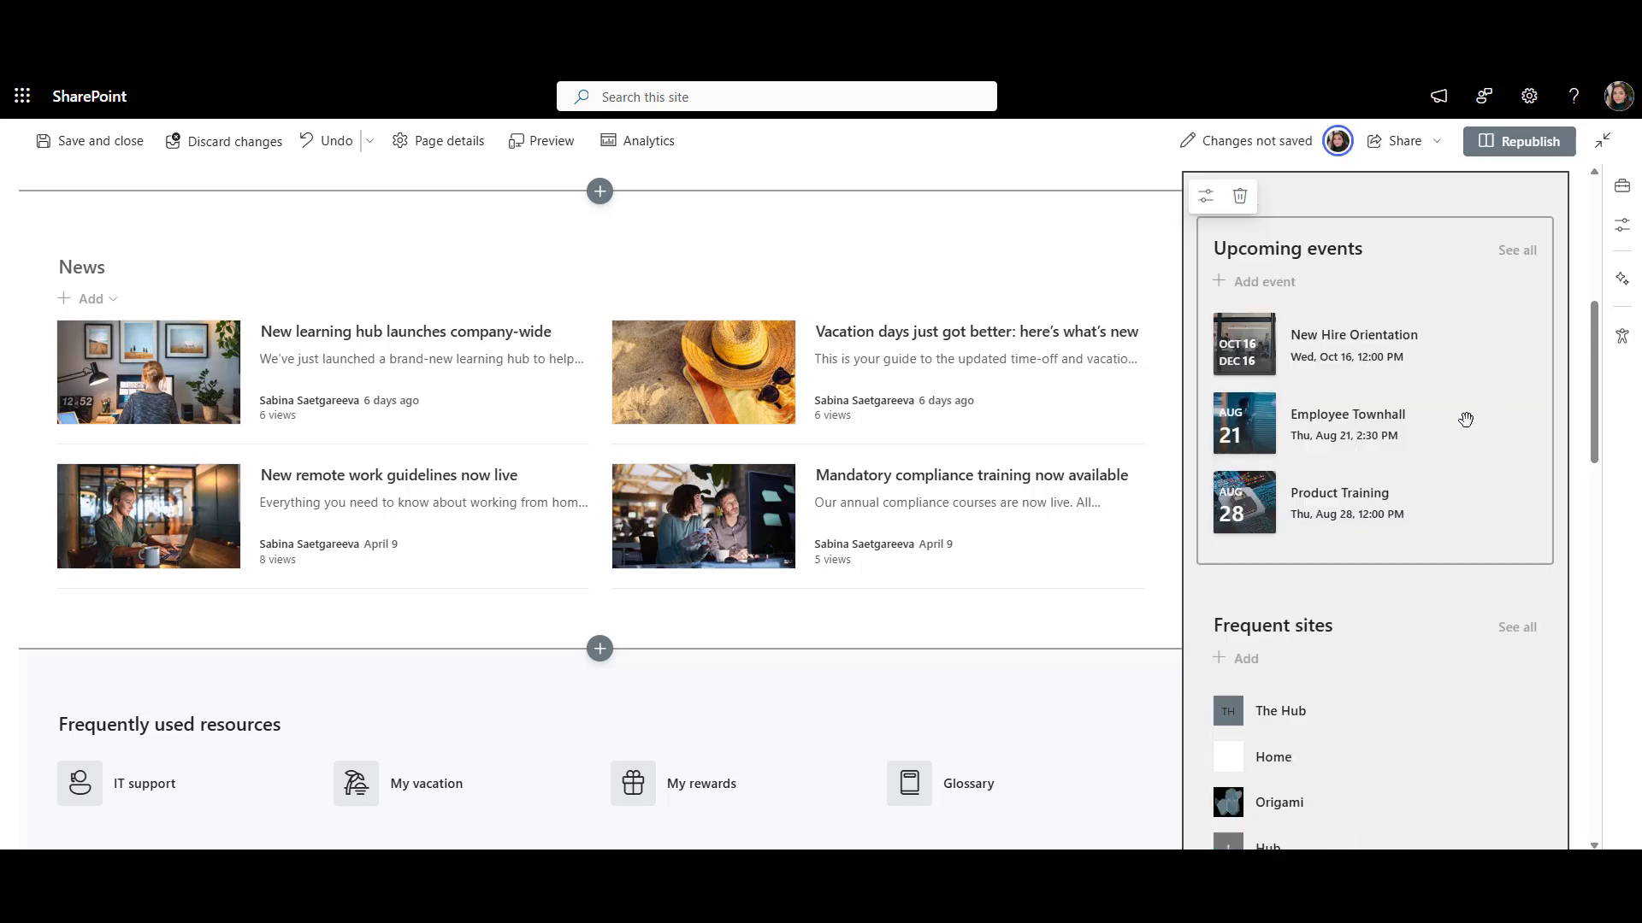
# Step: Add a two-column section above News, move News, Upcoming events and Frequent sites into it, and delete the empty column
pyautogui.click(600, 191)
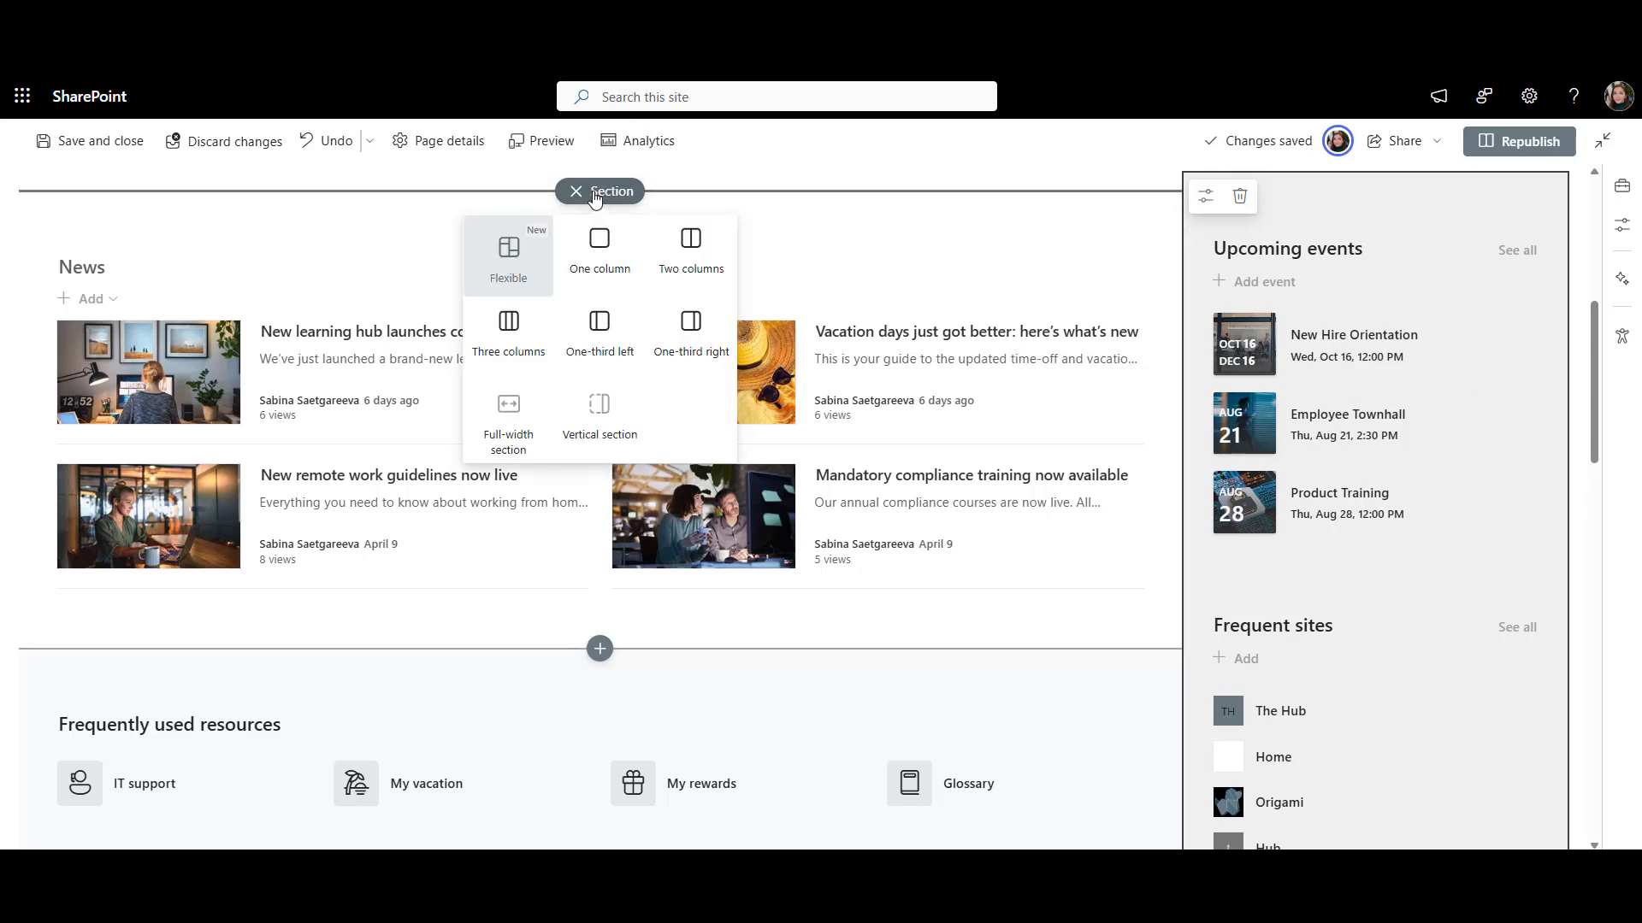
pyautogui.click(603, 245)
pyautogui.scroll(-2, 684, 325)
pyautogui.click(964, 677)
pyautogui.moveTo(66, 462); pyautogui.dragTo(591, 365)
pyautogui.moveTo(1283, 308); pyautogui.dragTo(949, 384)
pyautogui.moveTo(1403, 531); pyautogui.dragTo(923, 718)
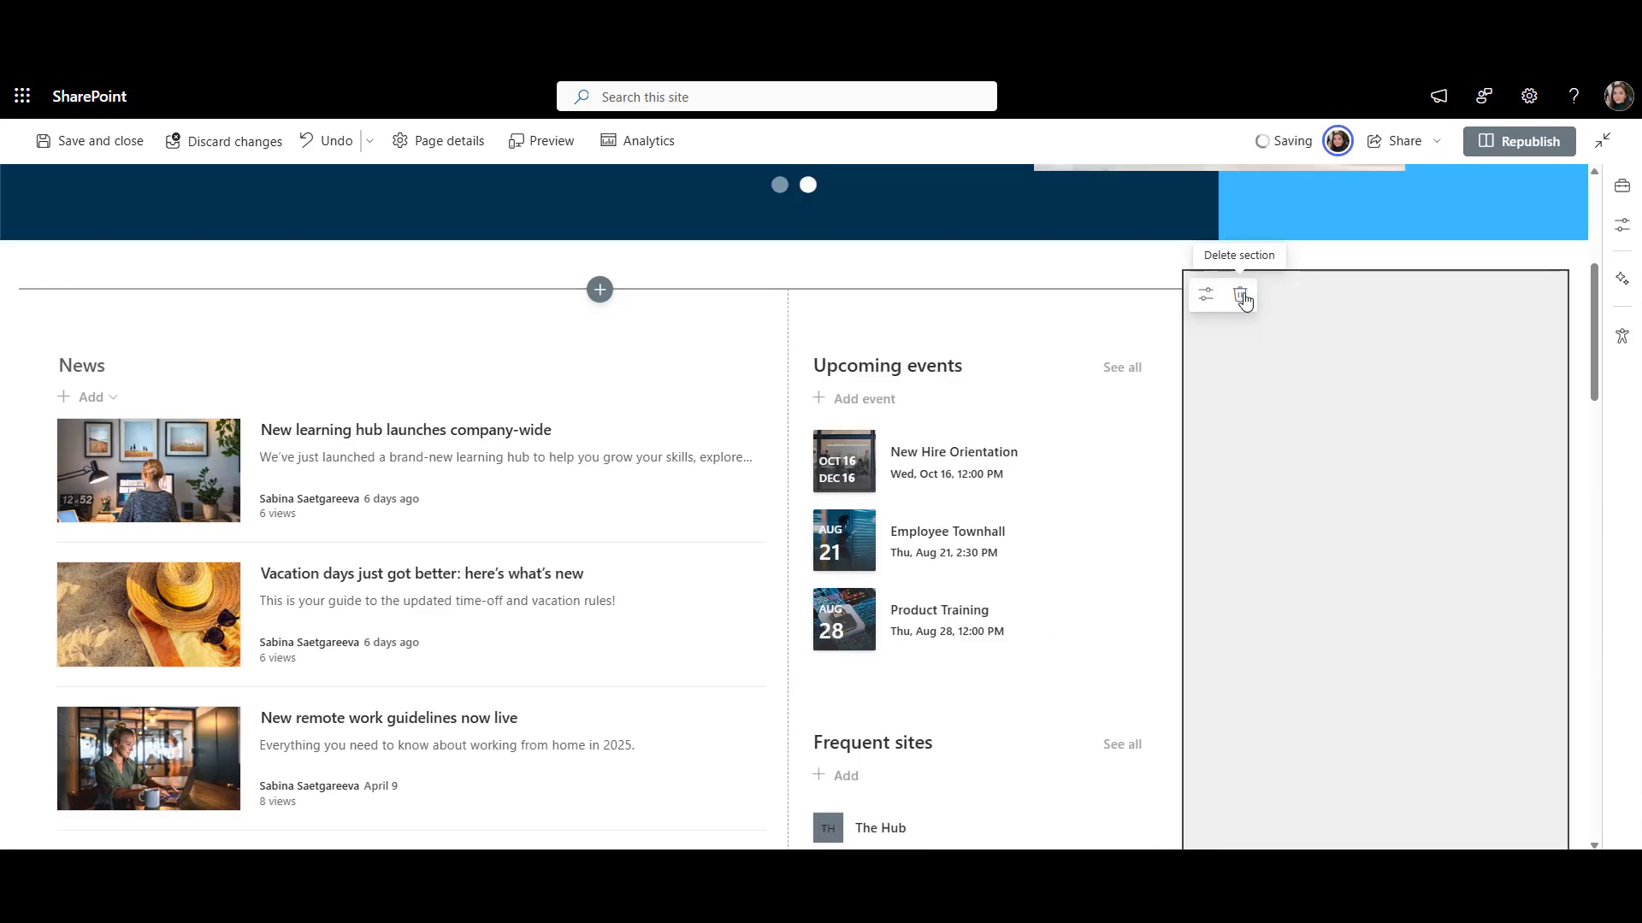
pyautogui.click(1239, 294)
pyautogui.click(1455, 506)
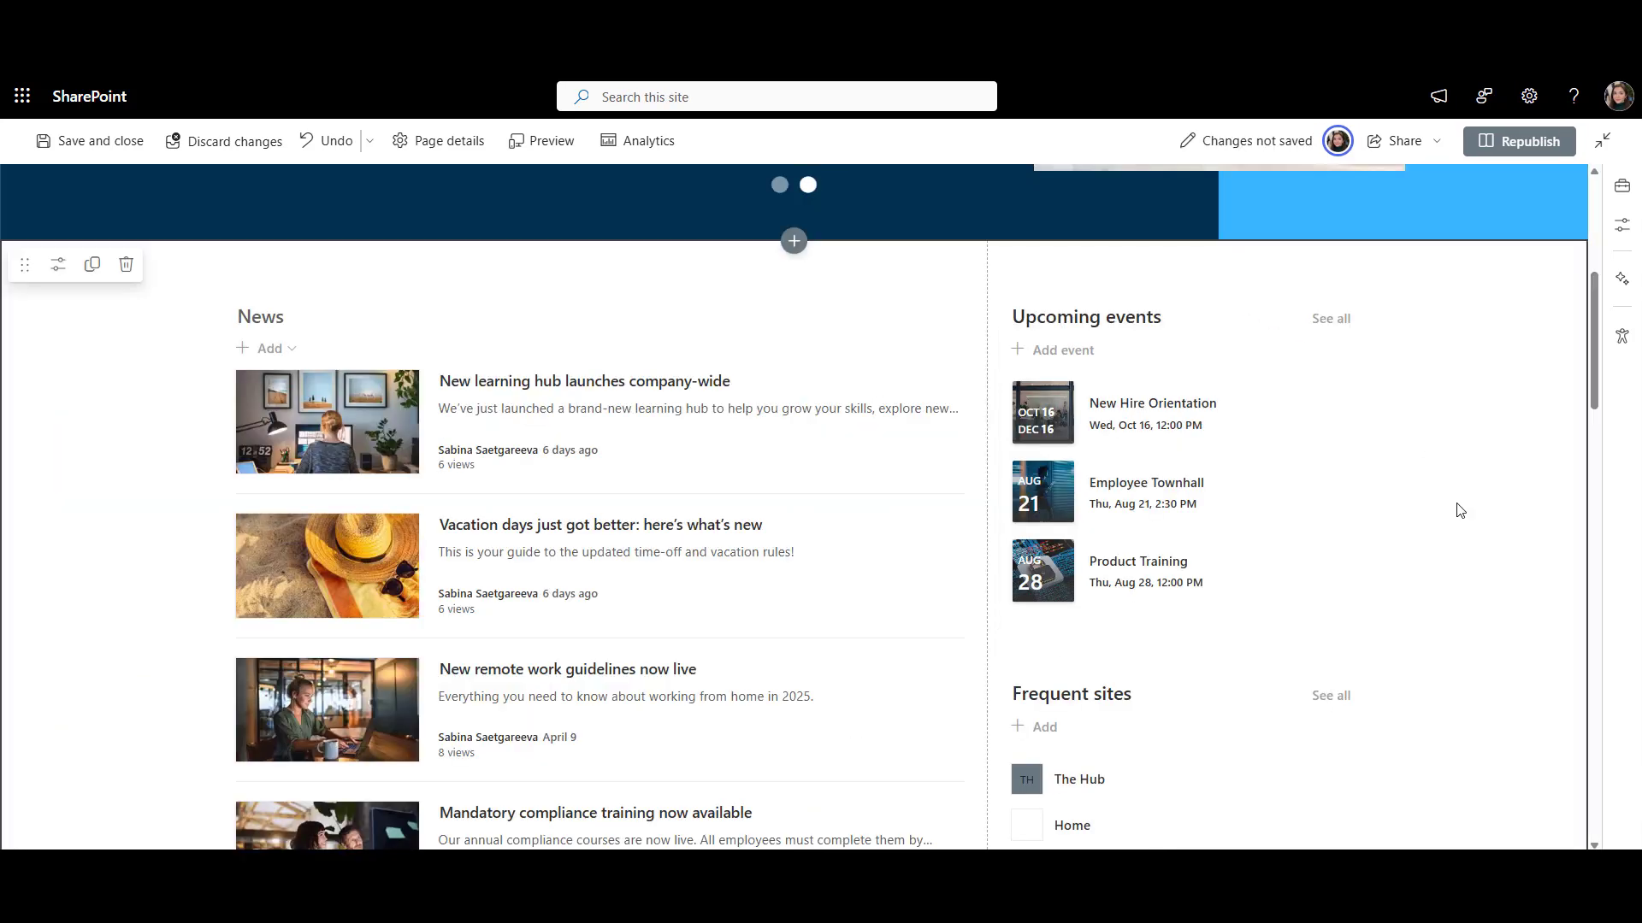
pyautogui.scroll(-3, 1460, 512)
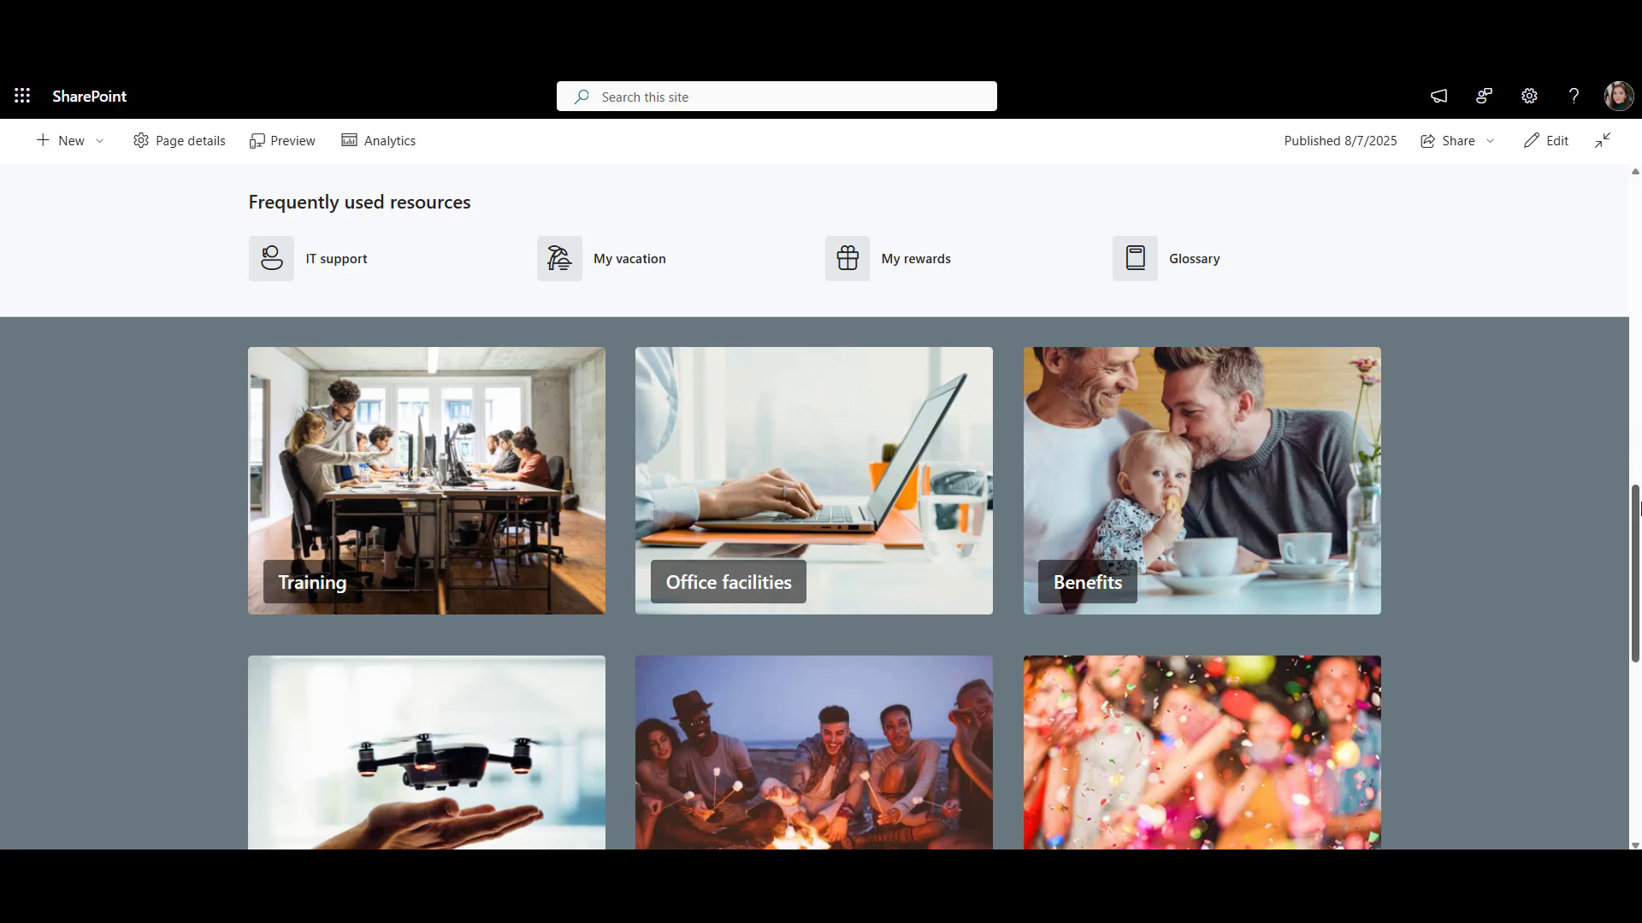
pyautogui.scroll(3, 1630, 434)
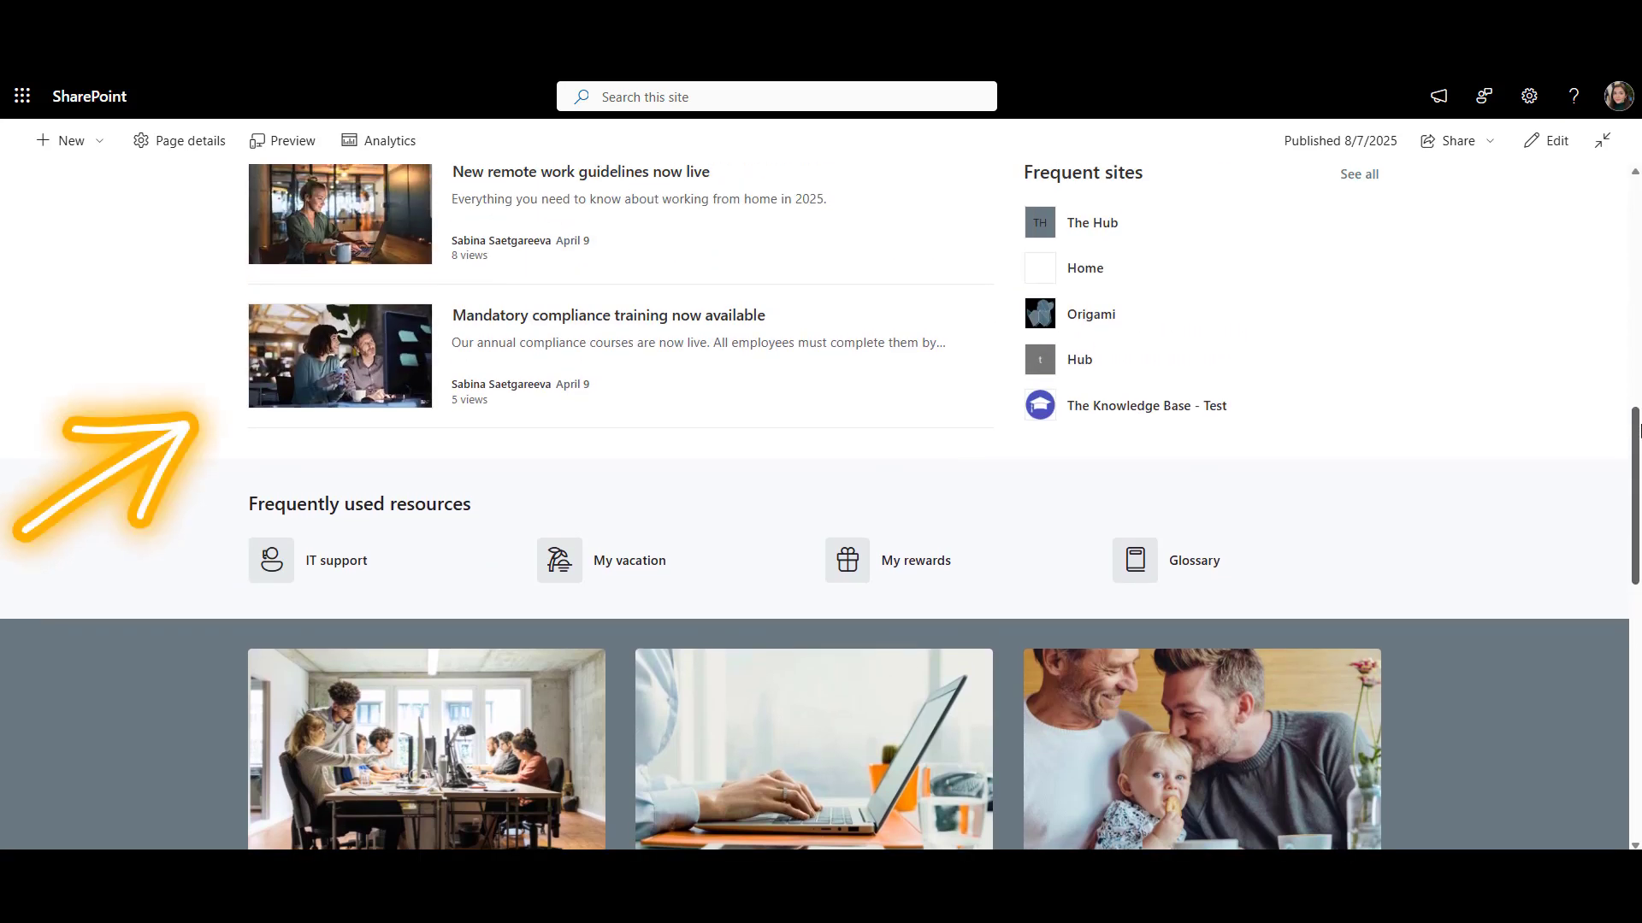
pyautogui.moveTo(1638, 430); pyautogui.dragTo(1638, 507)
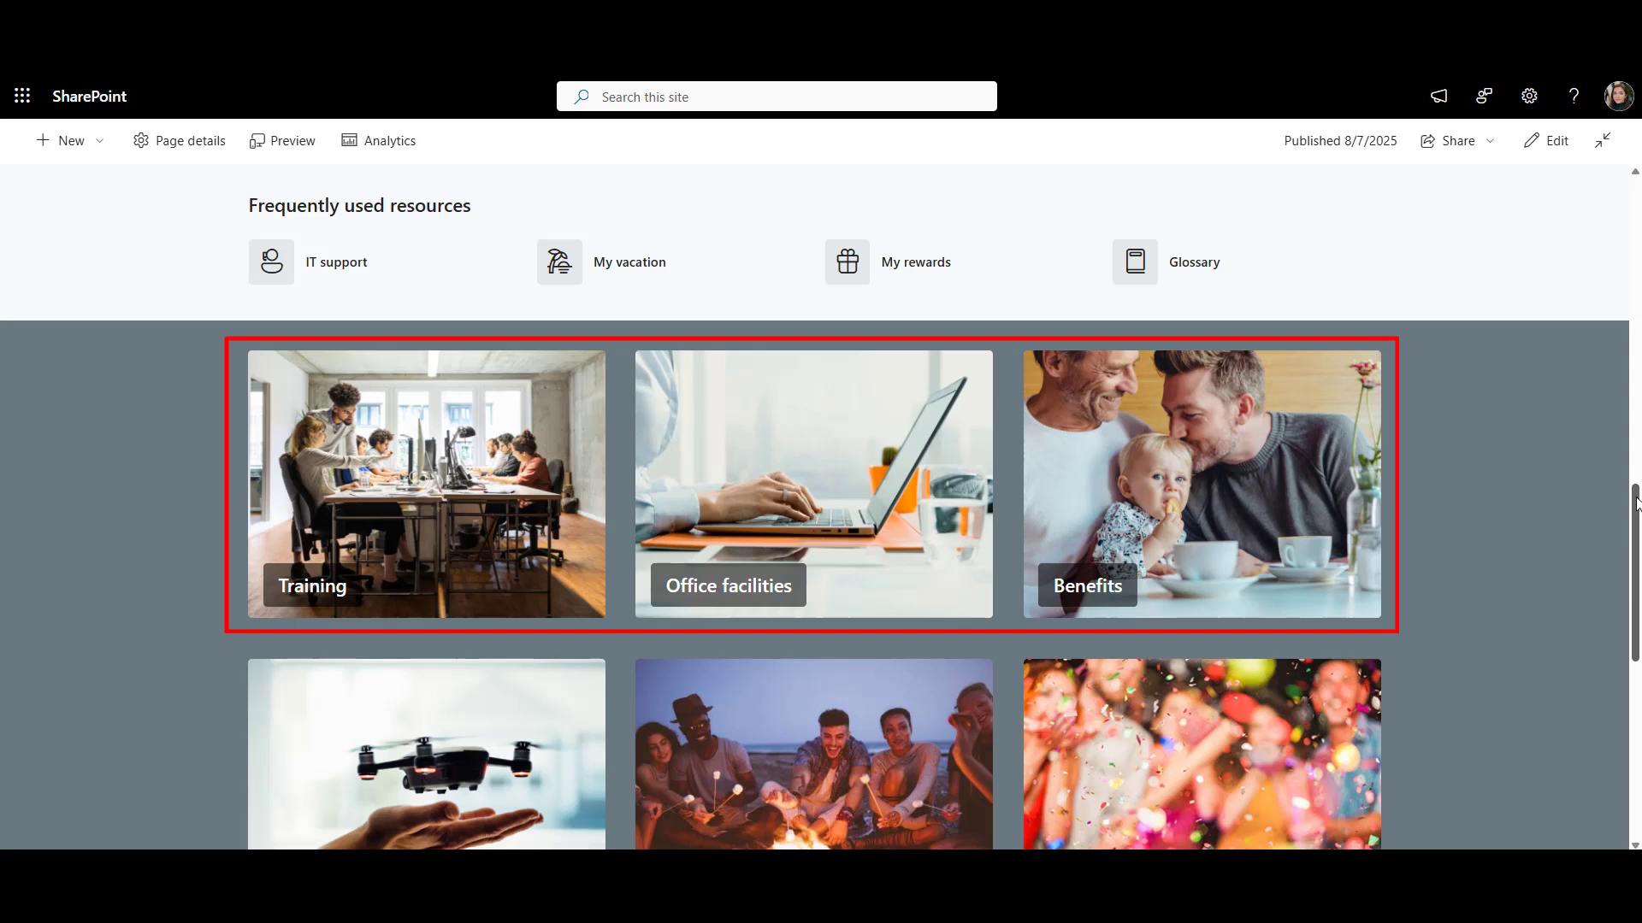
pyautogui.moveTo(1637, 504); pyautogui.dragTo(1636, 536)
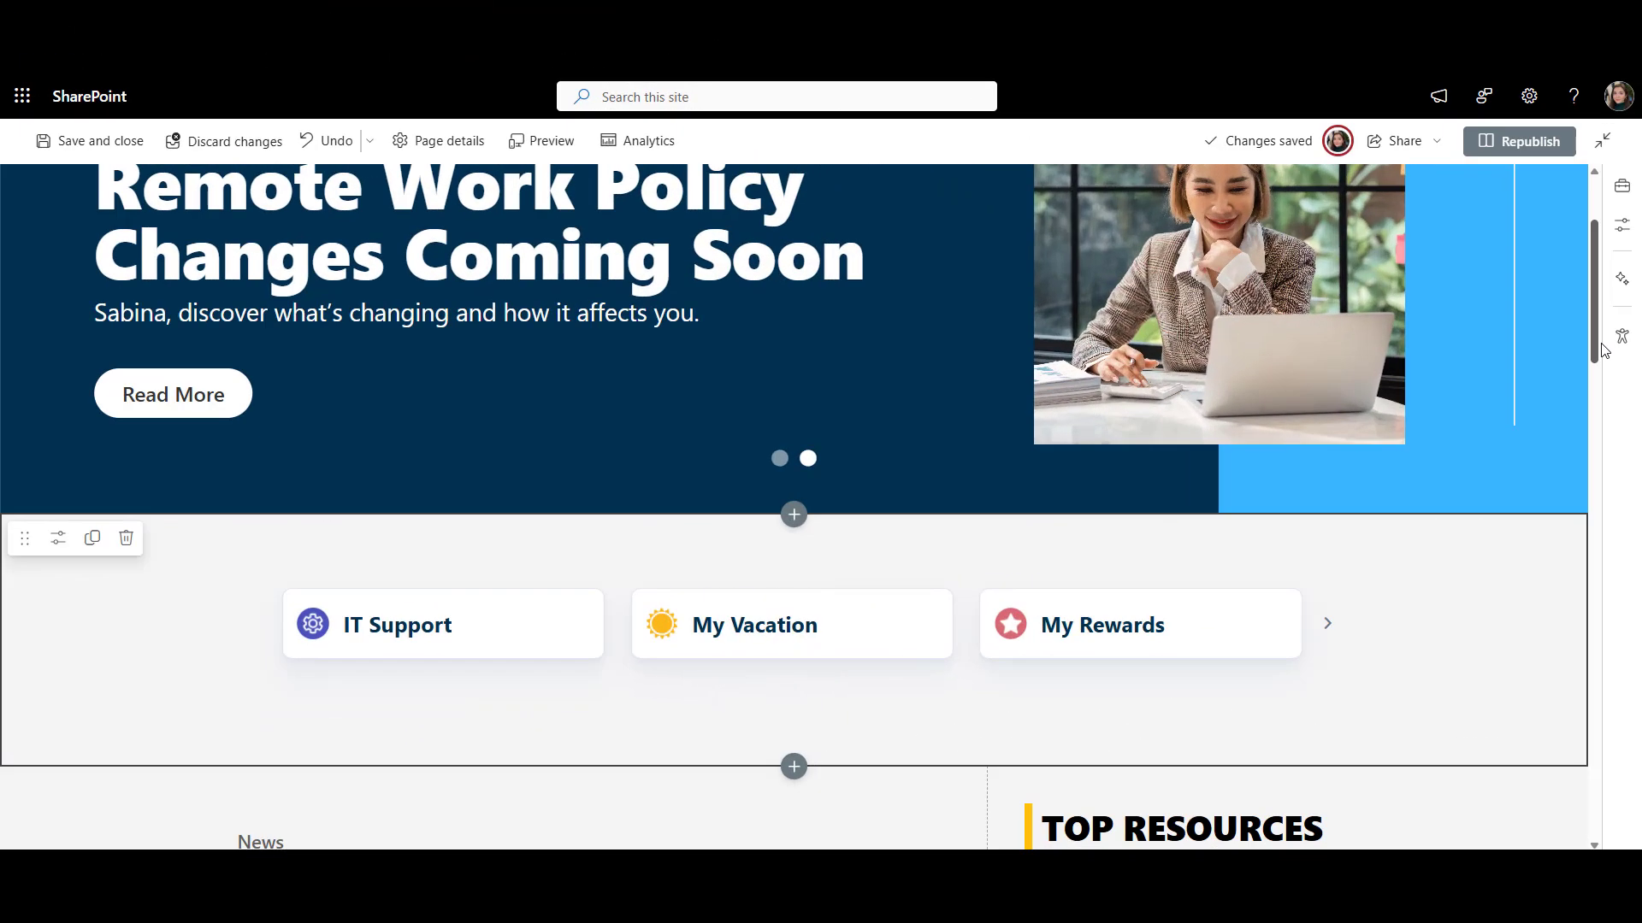
pyautogui.scroll(-5, 1604, 350)
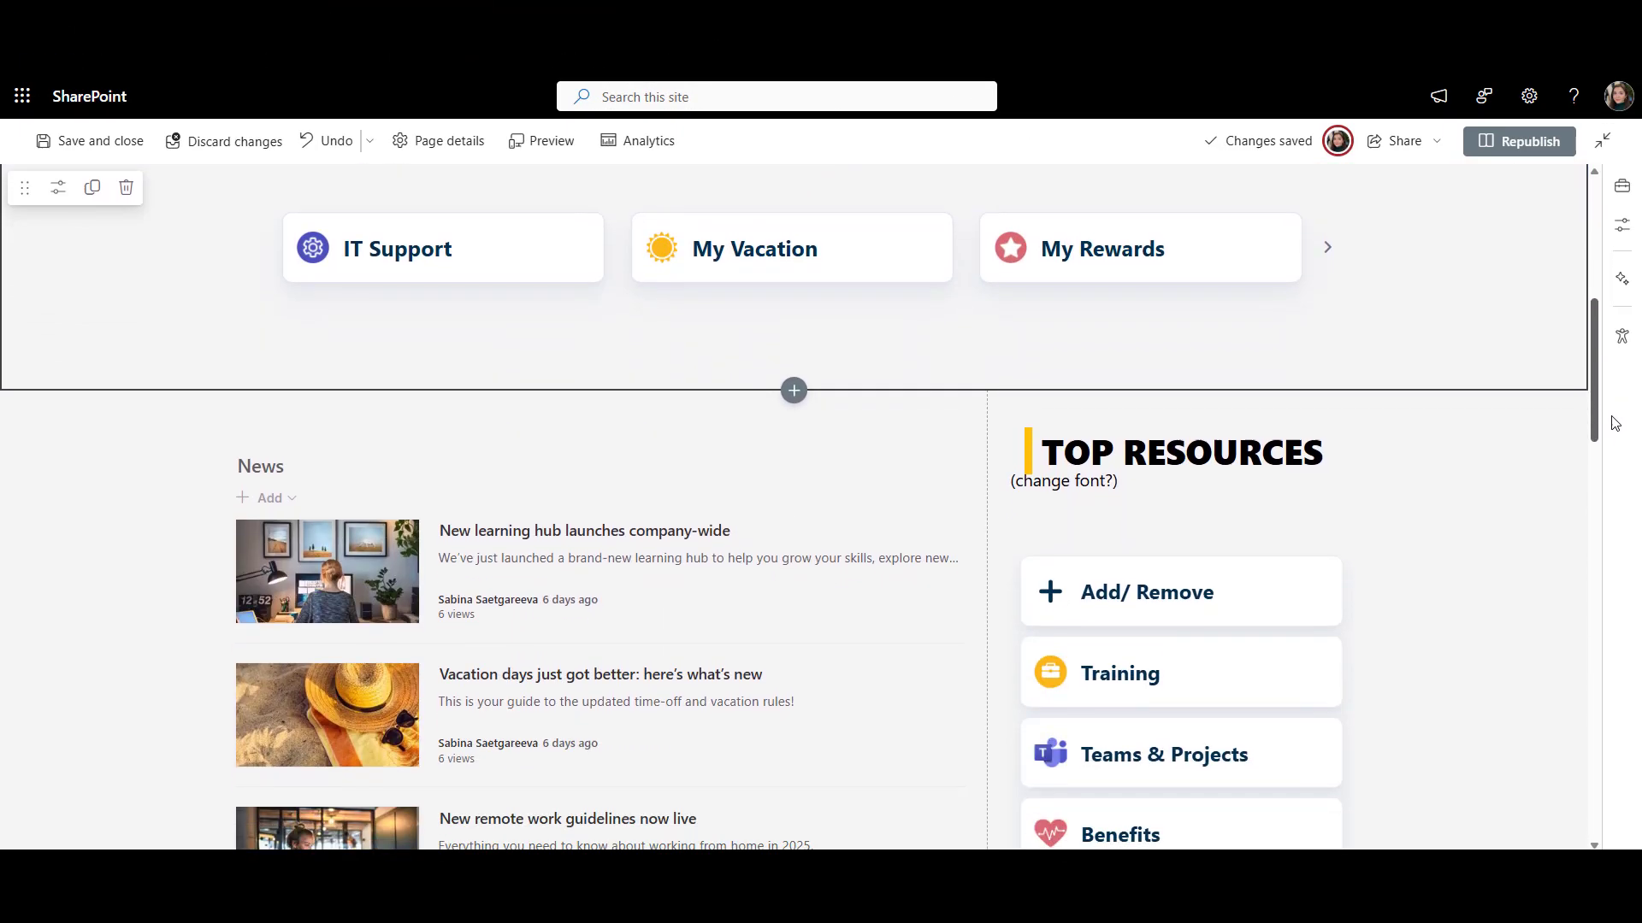
pyautogui.scroll(-3, 1615, 425)
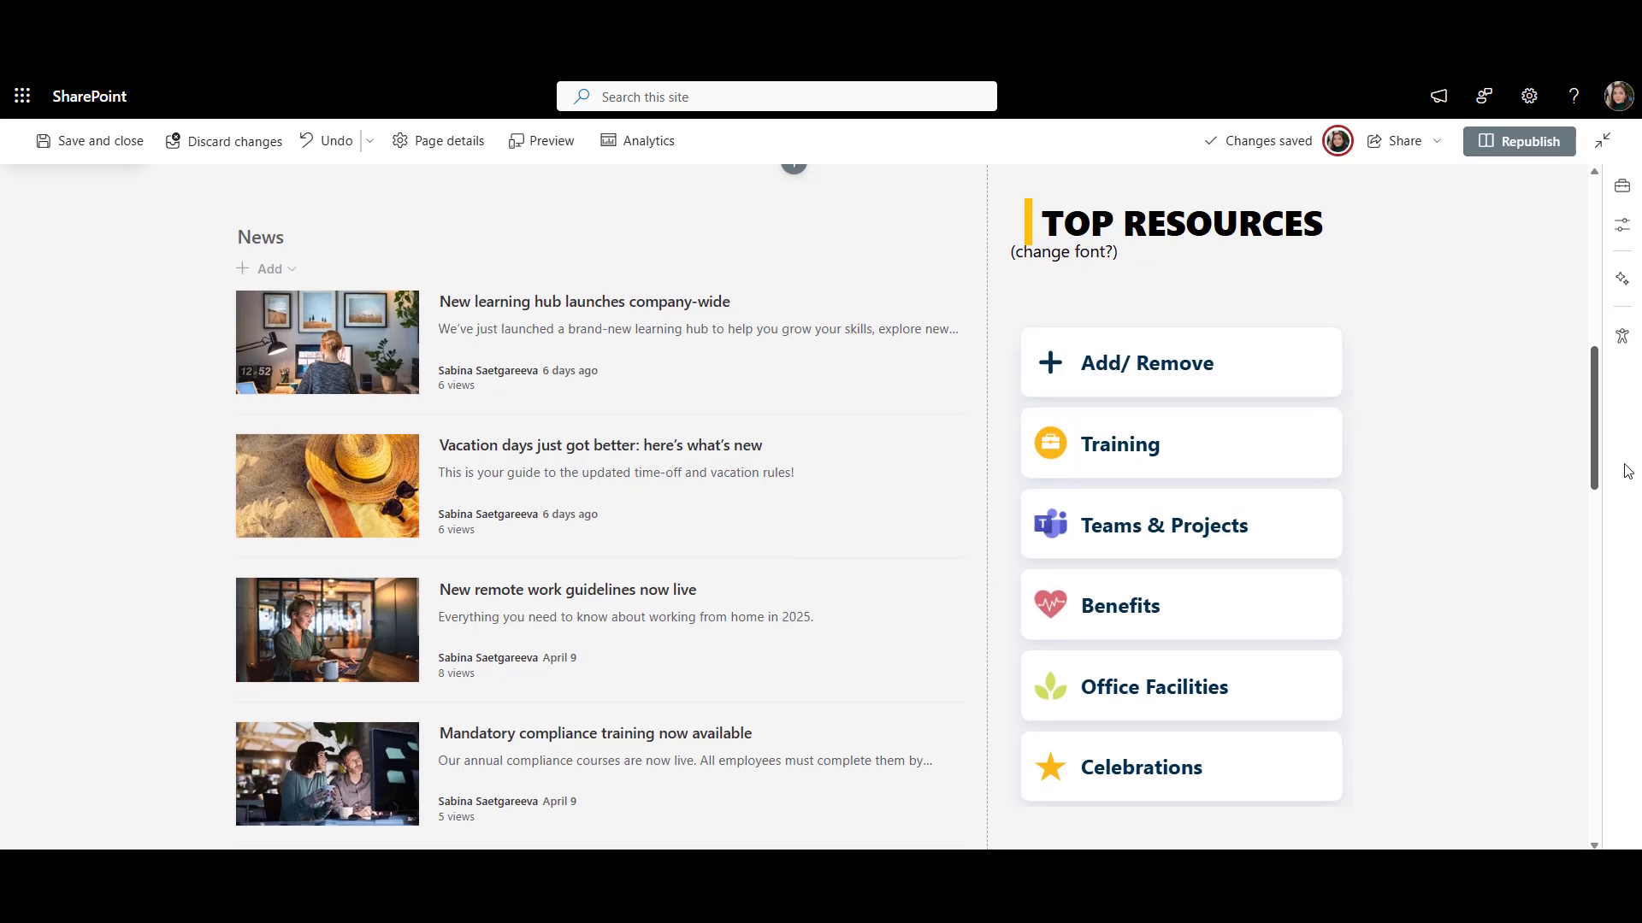
pyautogui.scroll(6, 1628, 471)
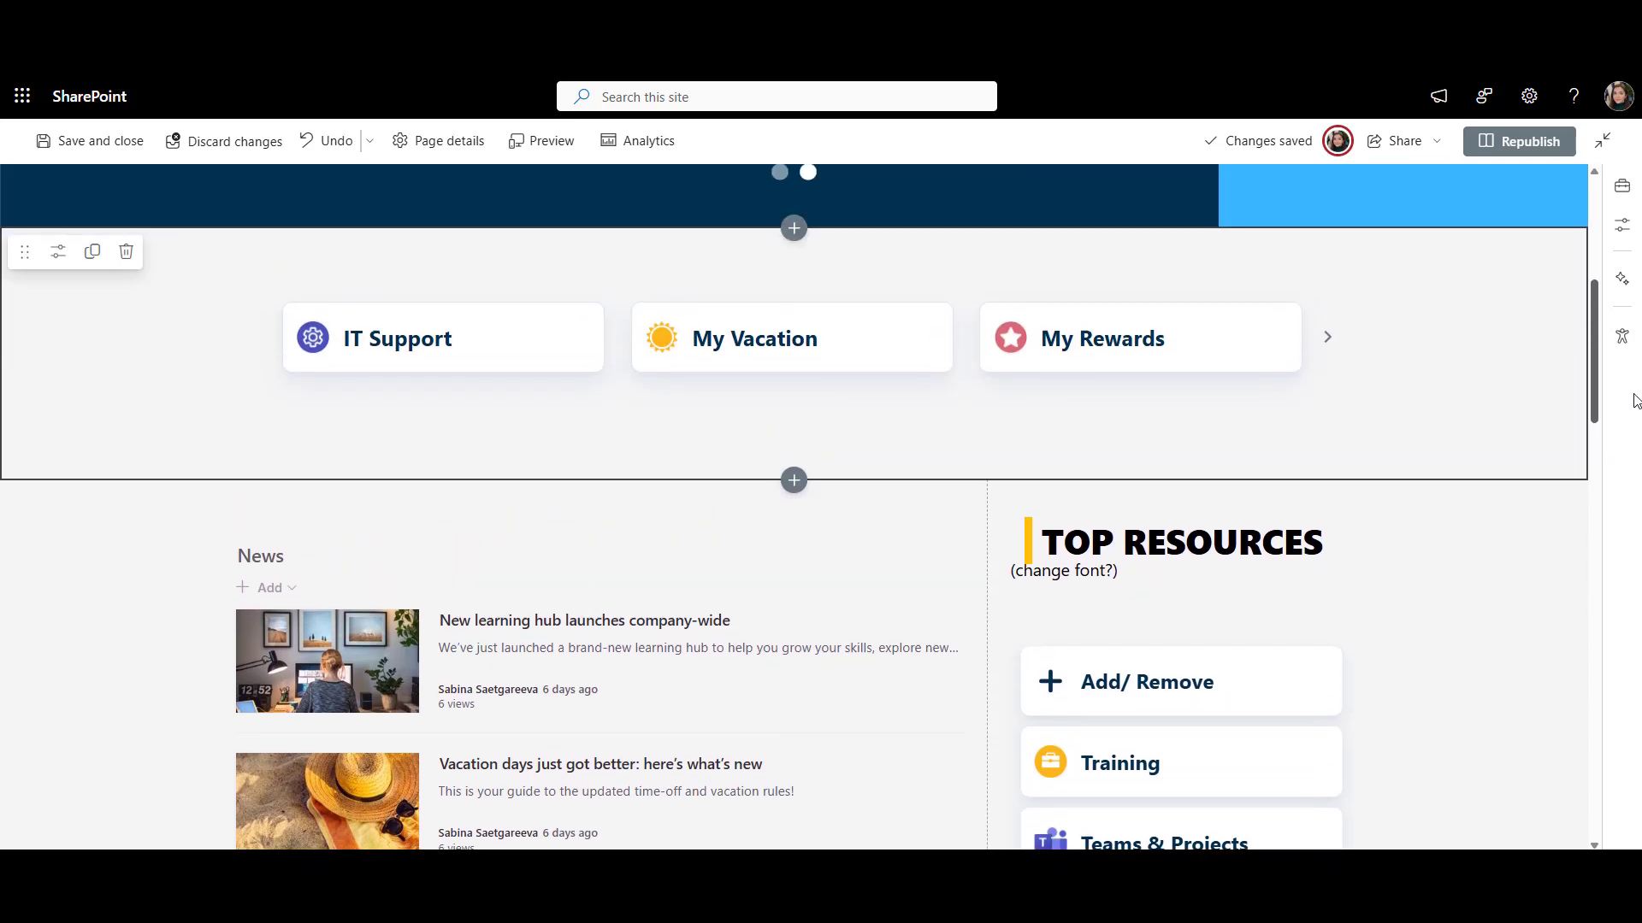
pyautogui.scroll(3, 1629, 360)
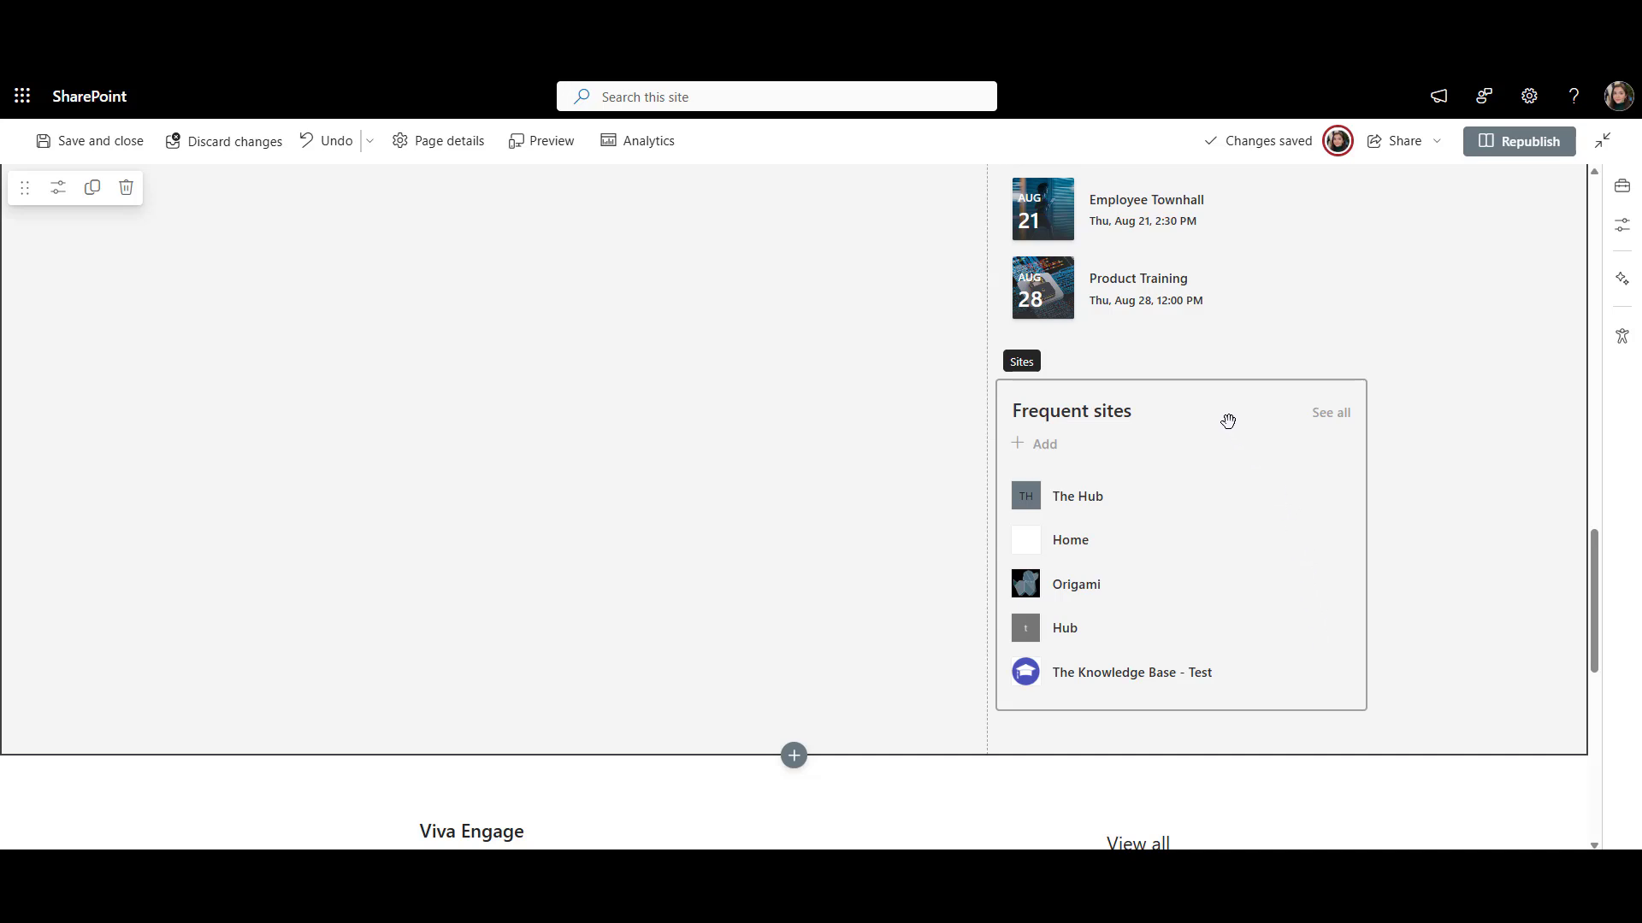
pyautogui.click(1188, 400)
pyautogui.click(1119, 357)
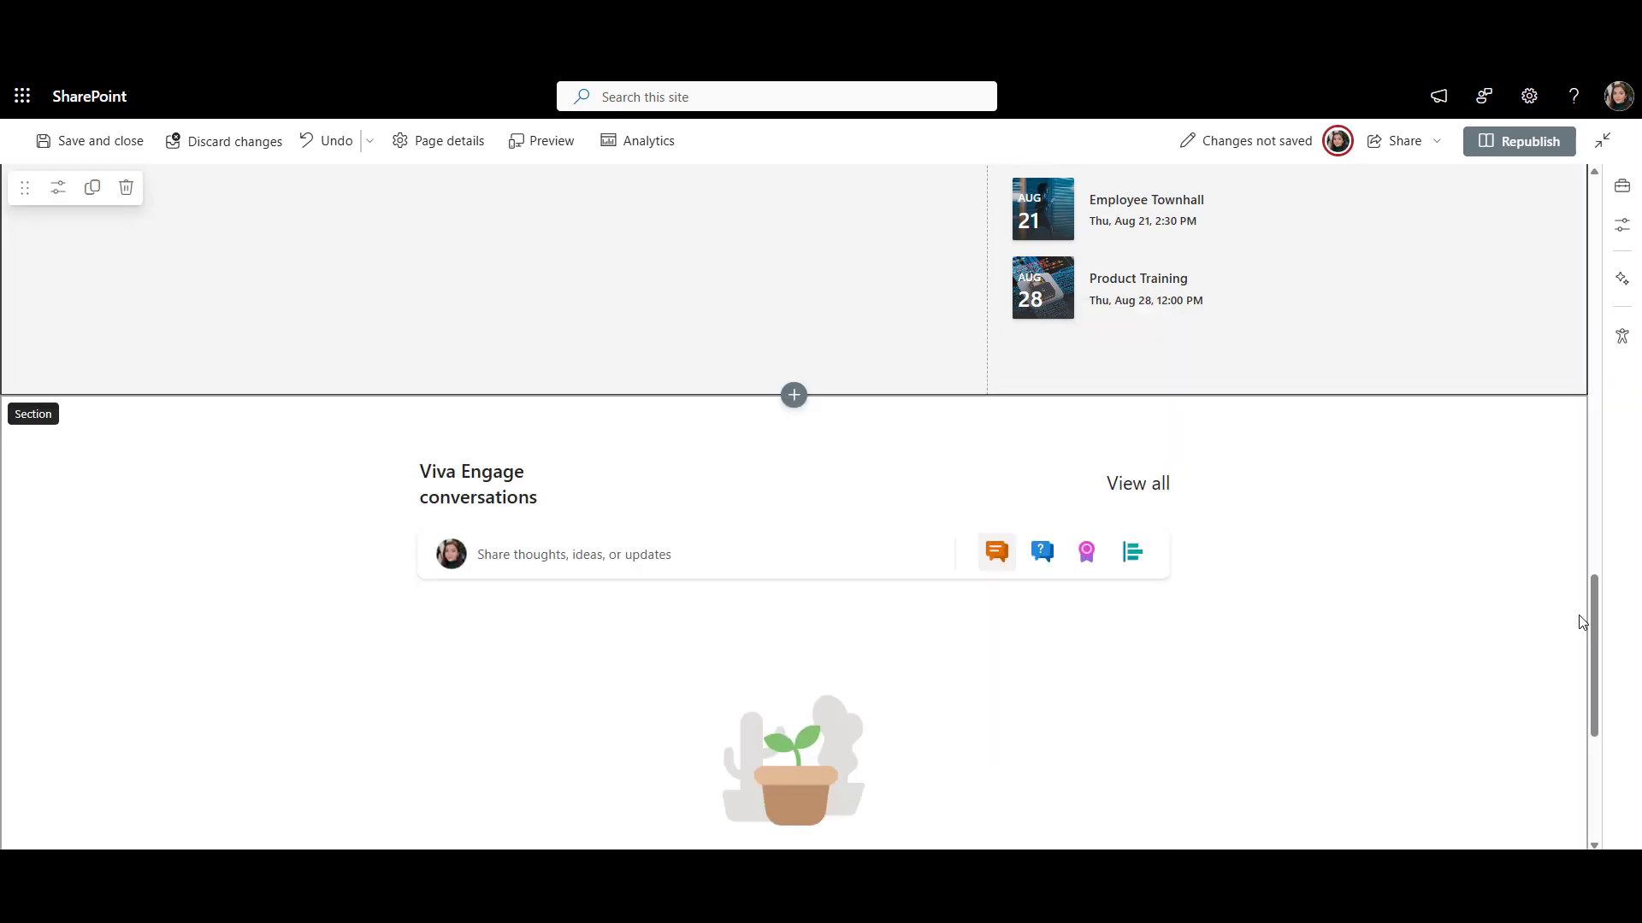
pyautogui.moveTo(1592, 616); pyautogui.dragTo(1581, 447)
pyautogui.scroll(2, 1582, 447)
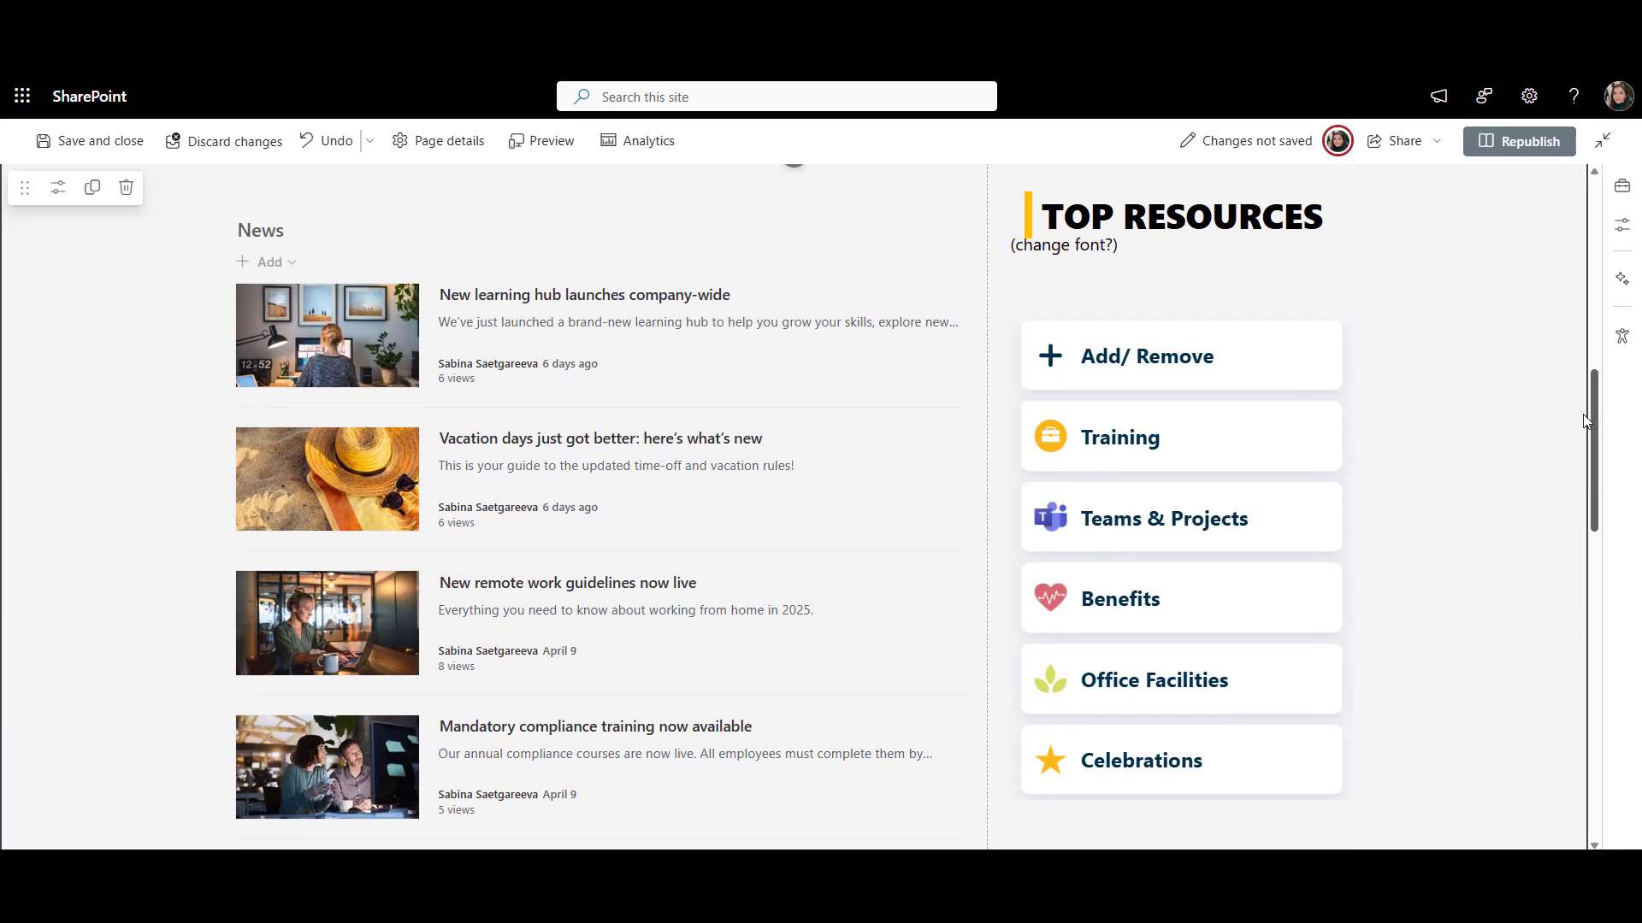
pyautogui.click(1287, 366)
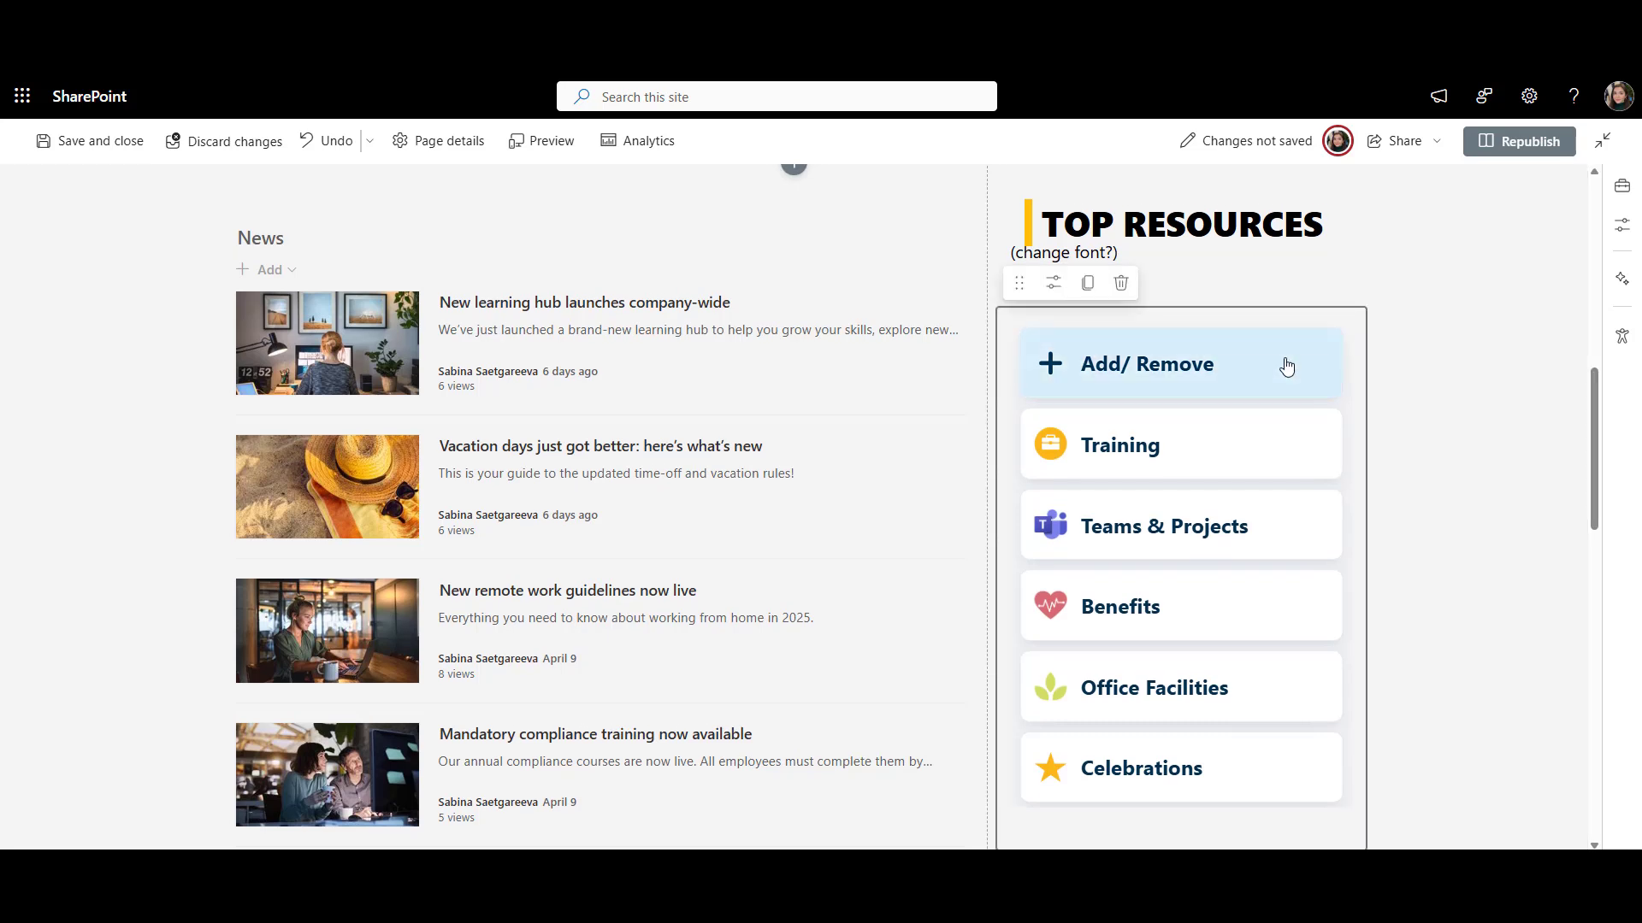
pyautogui.click(1288, 366)
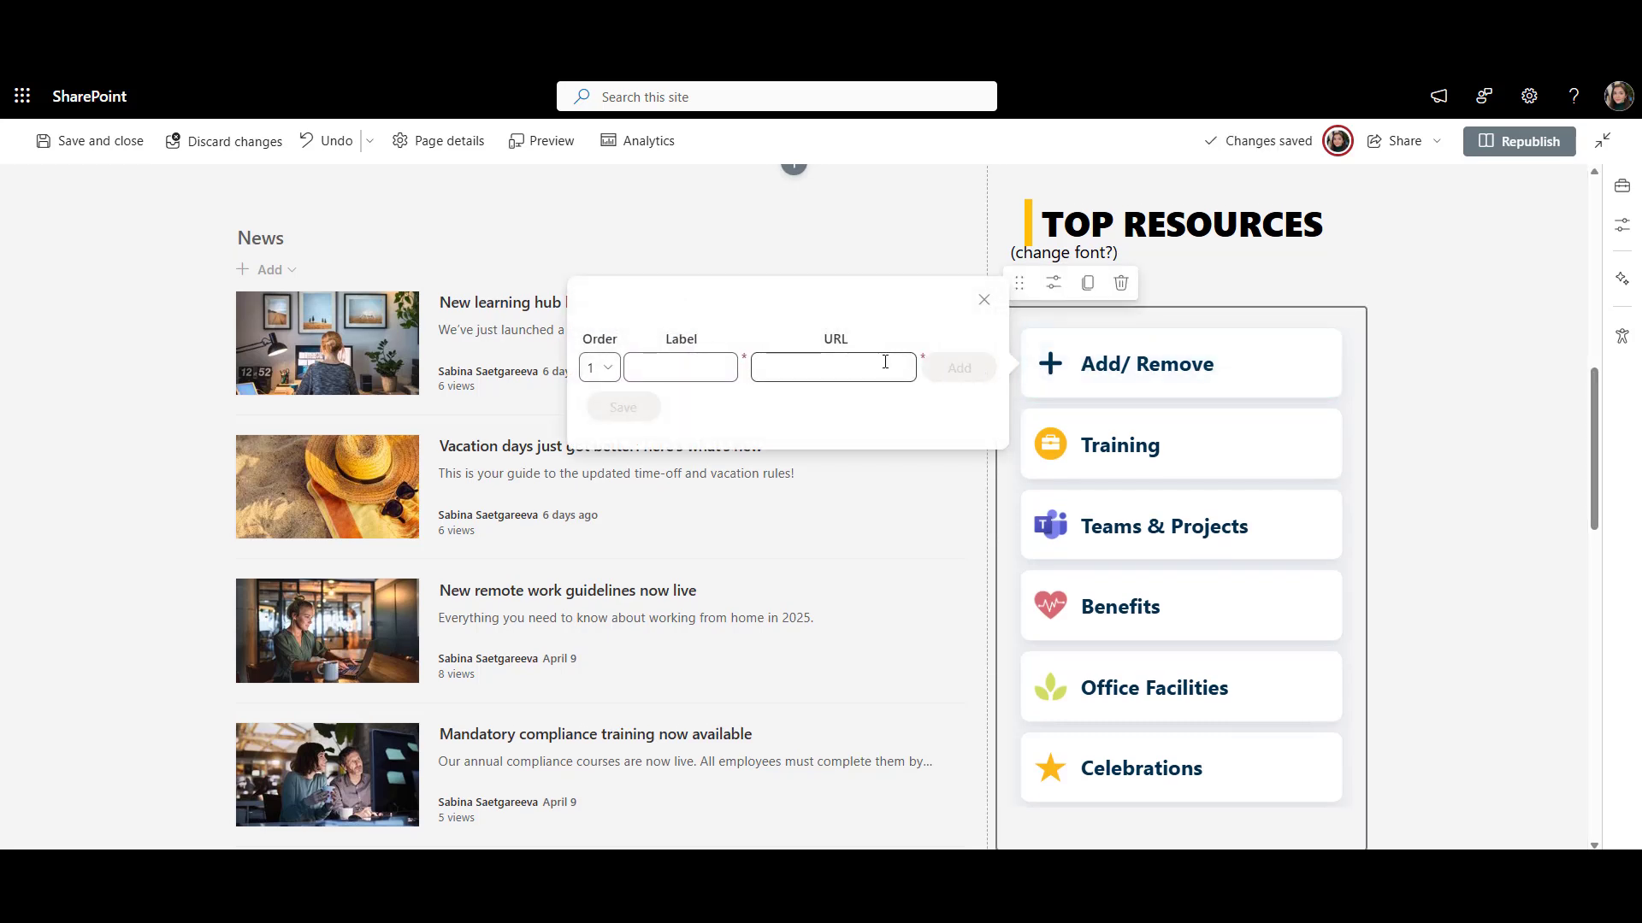
pyautogui.click(983, 300)
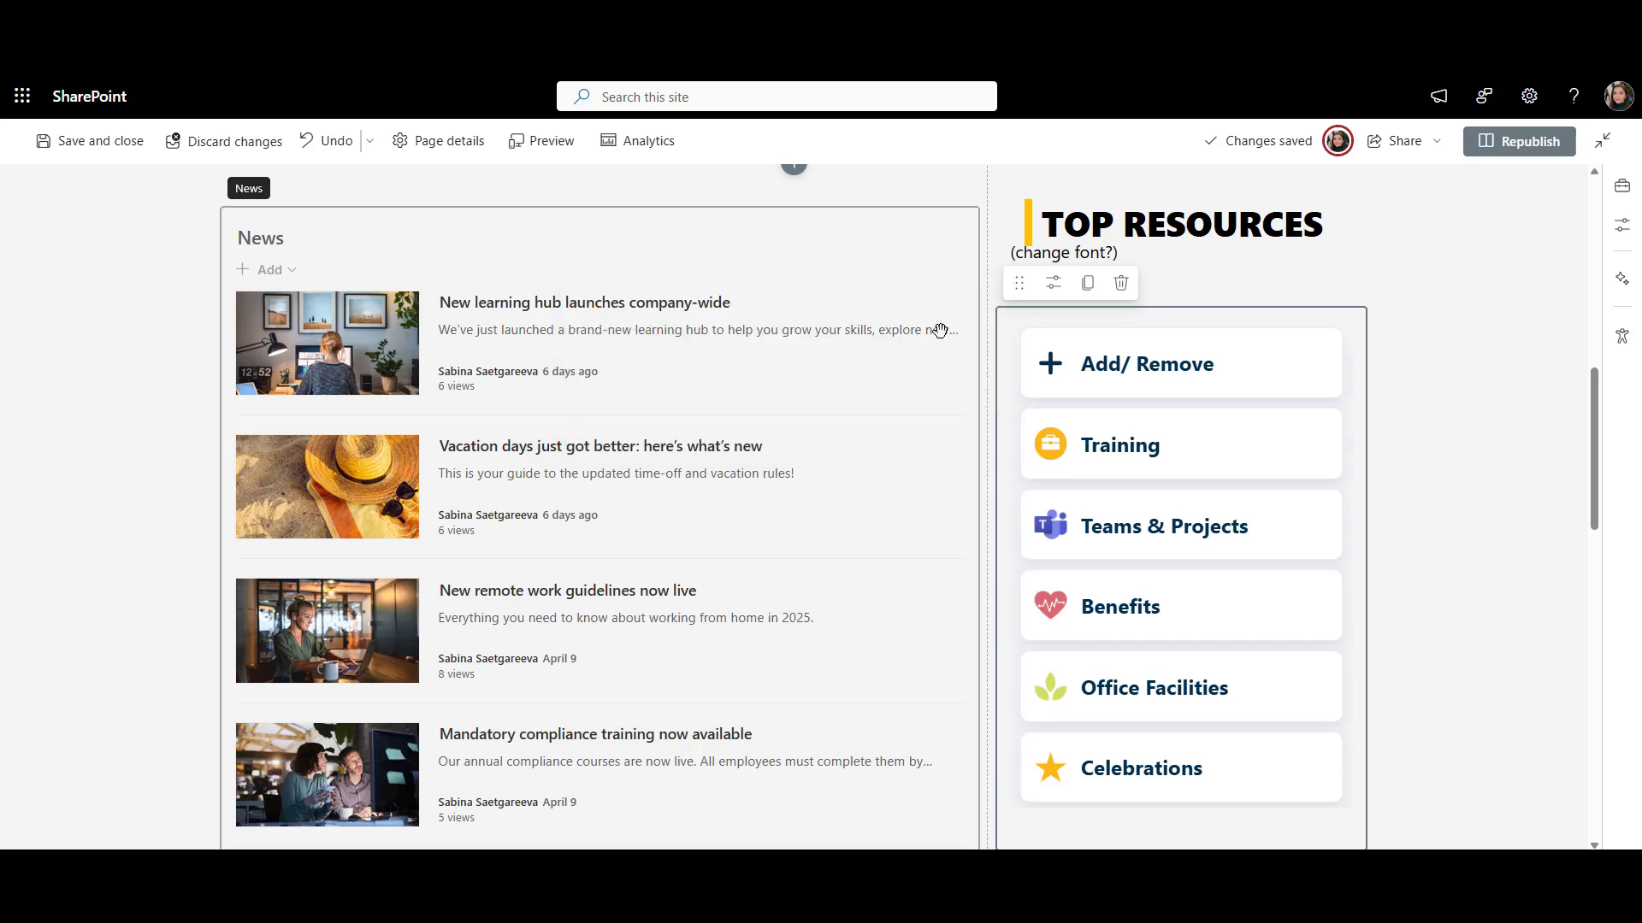
pyautogui.click(1537, 754)
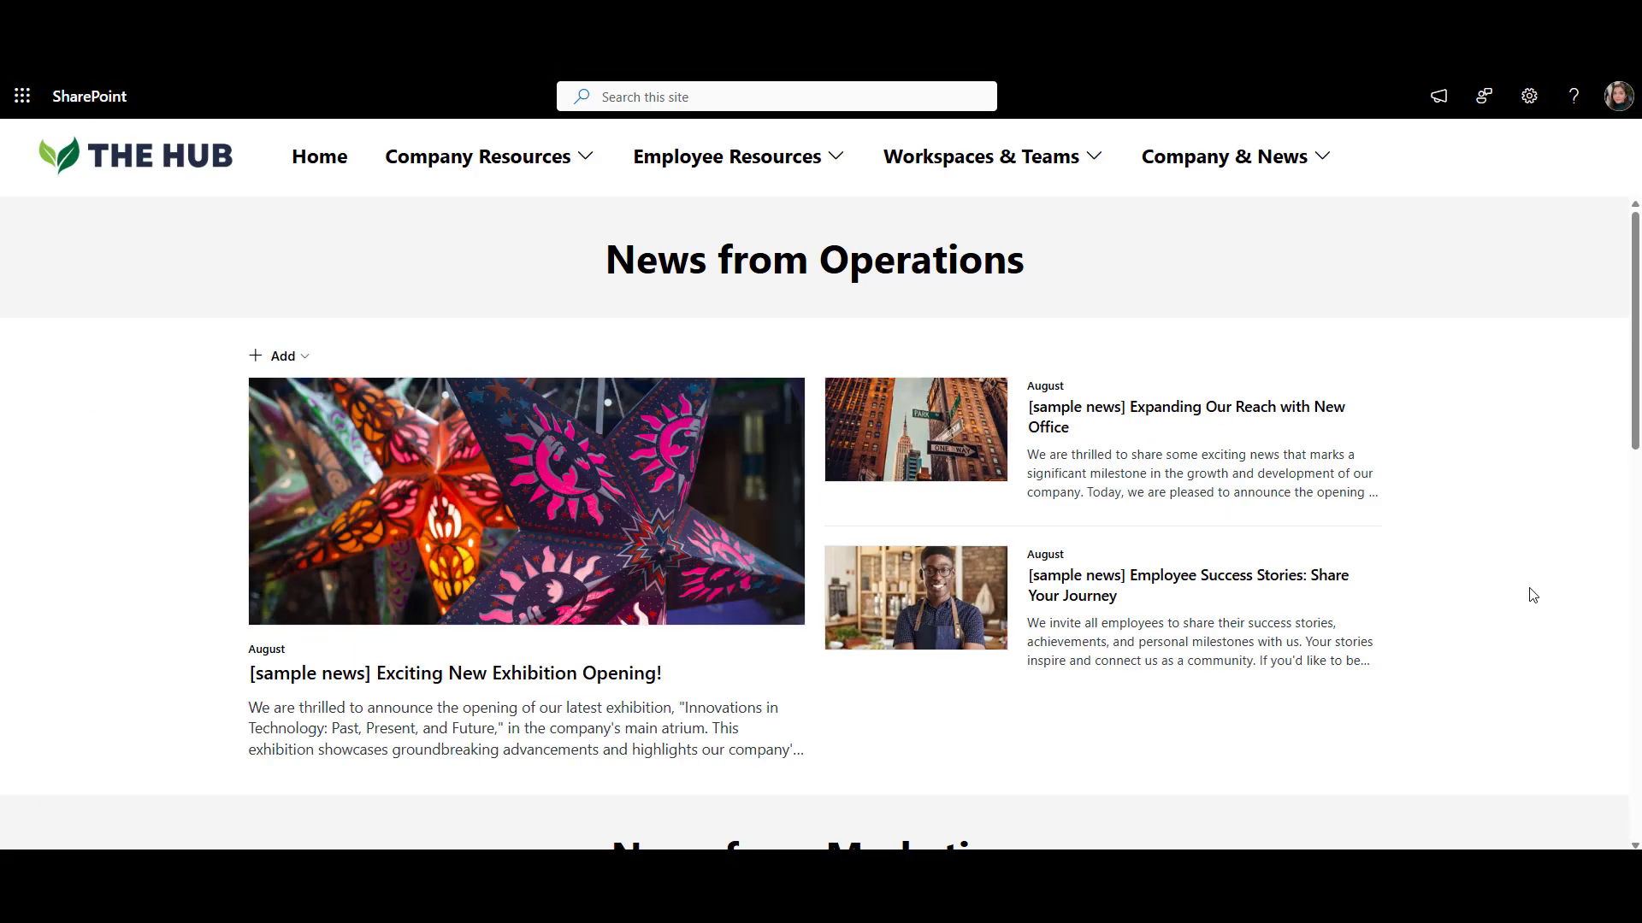
# Step: Delete the News web part, then undo with Ctrl+Z to restore the WHAT'S NEW? news center
pyautogui.scroll(-6, 1532, 595)
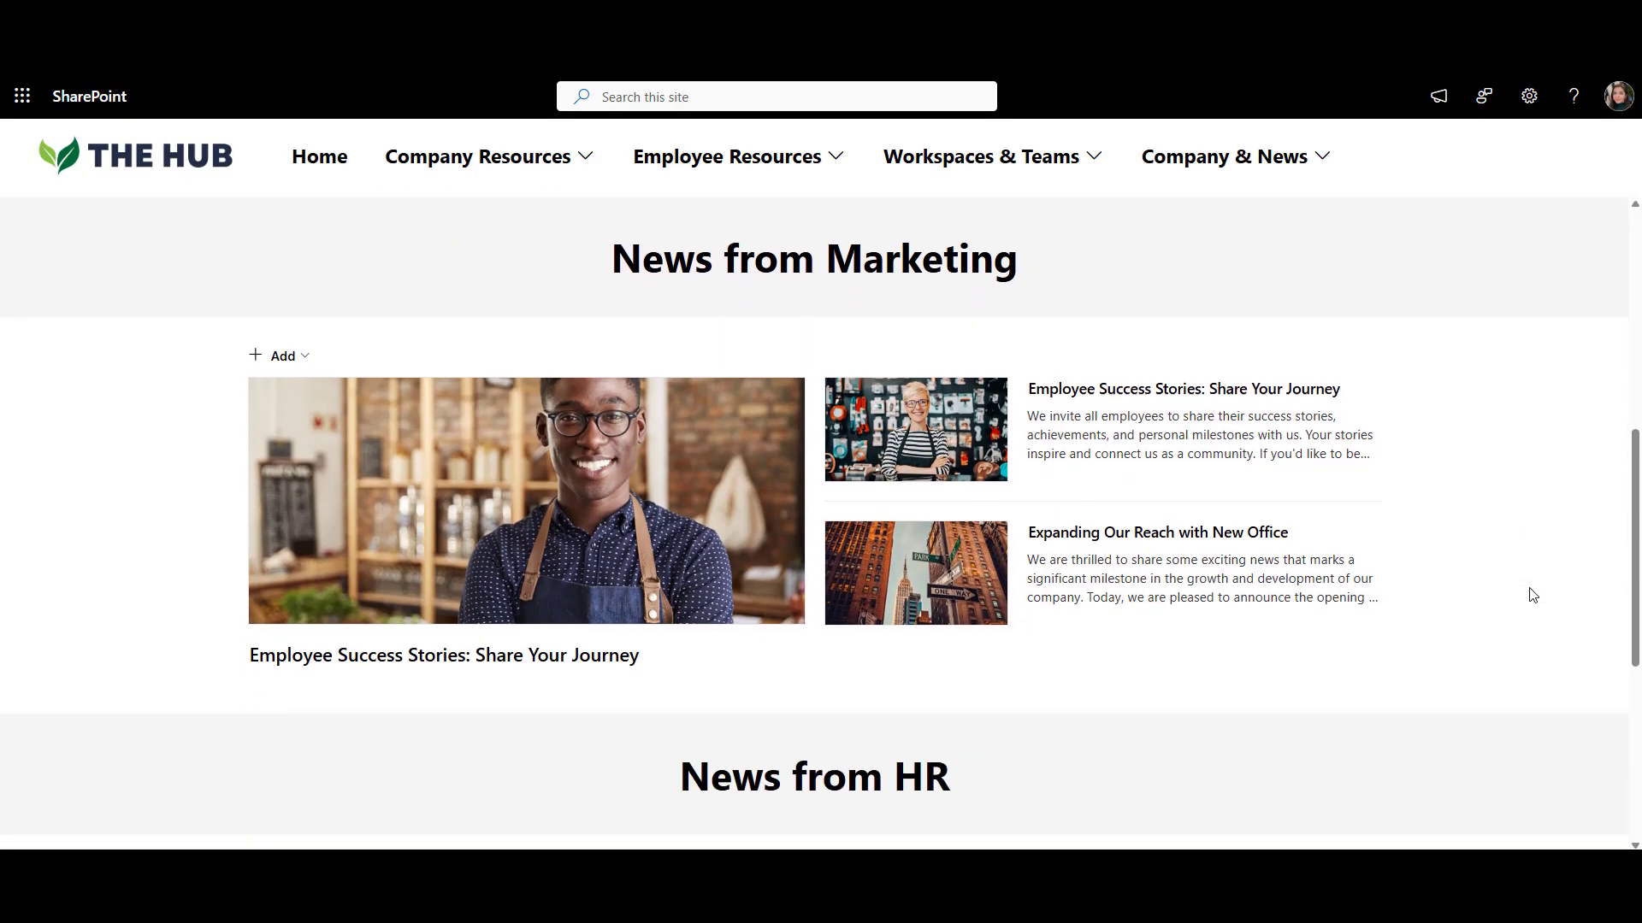
pyautogui.scroll(-5, 1532, 595)
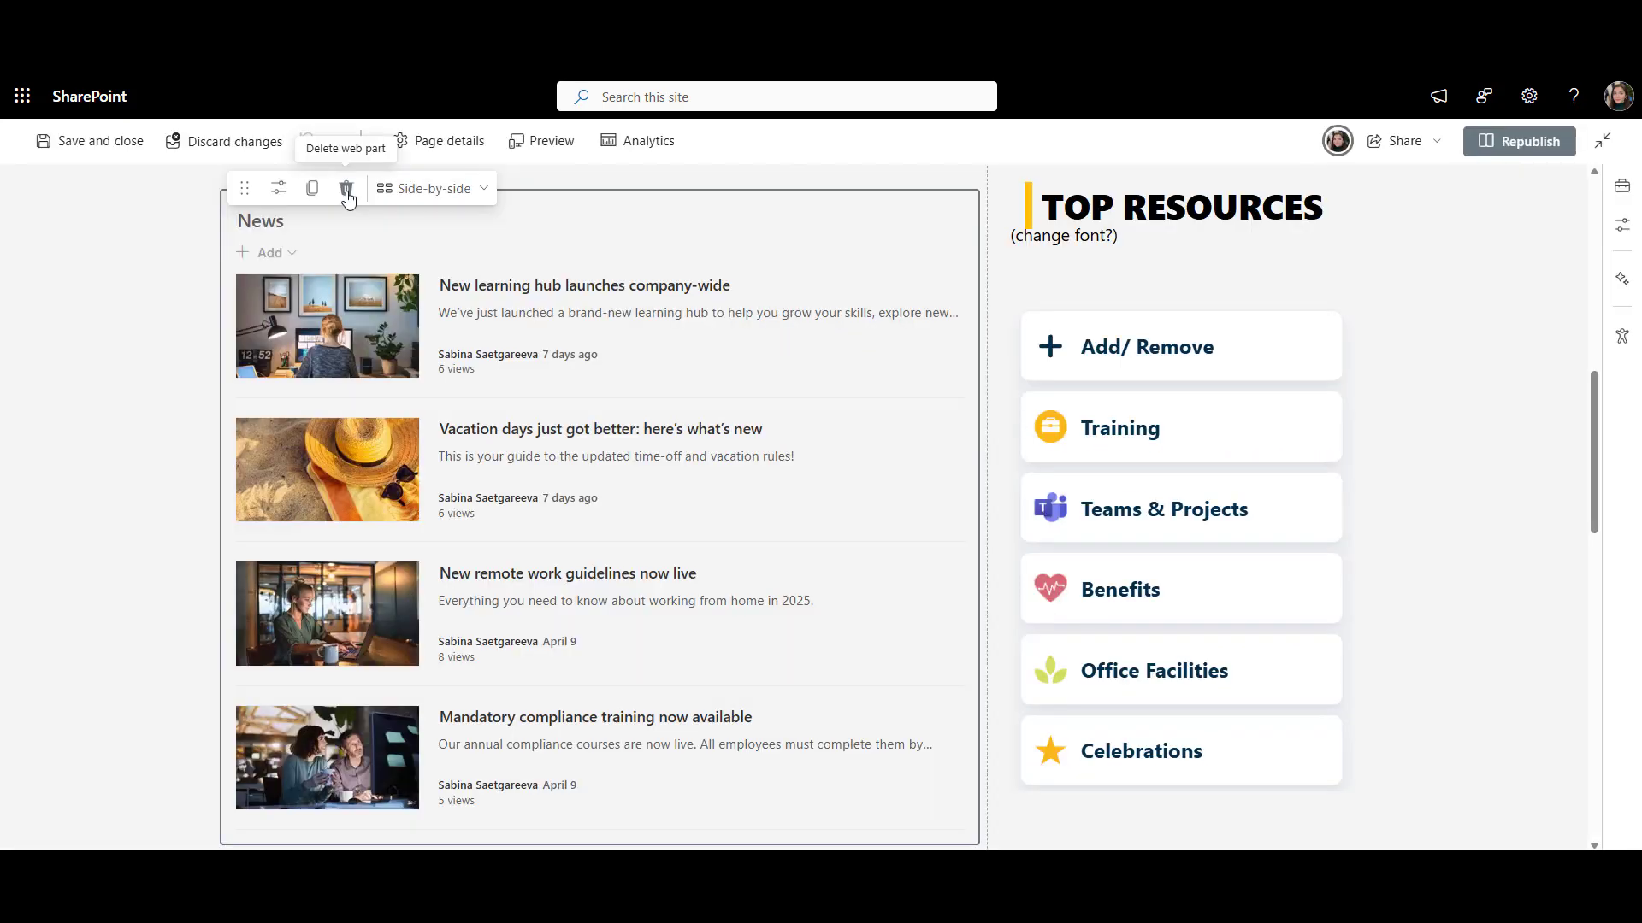
pyautogui.click(346, 193)
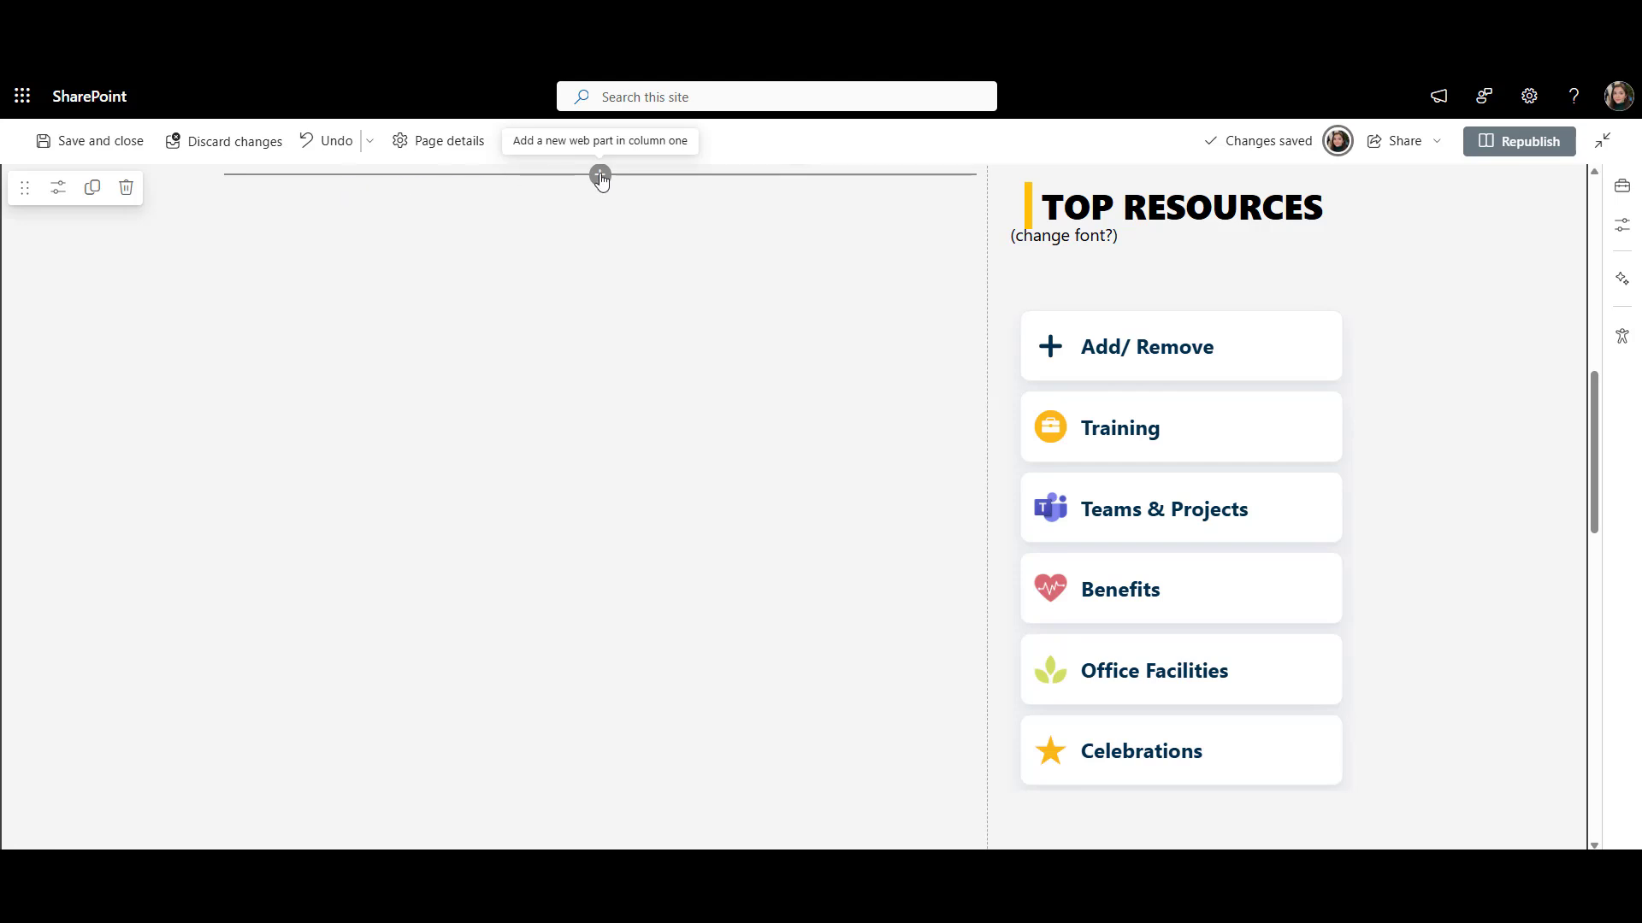
pyautogui.hotkey('ctrl', 'z')
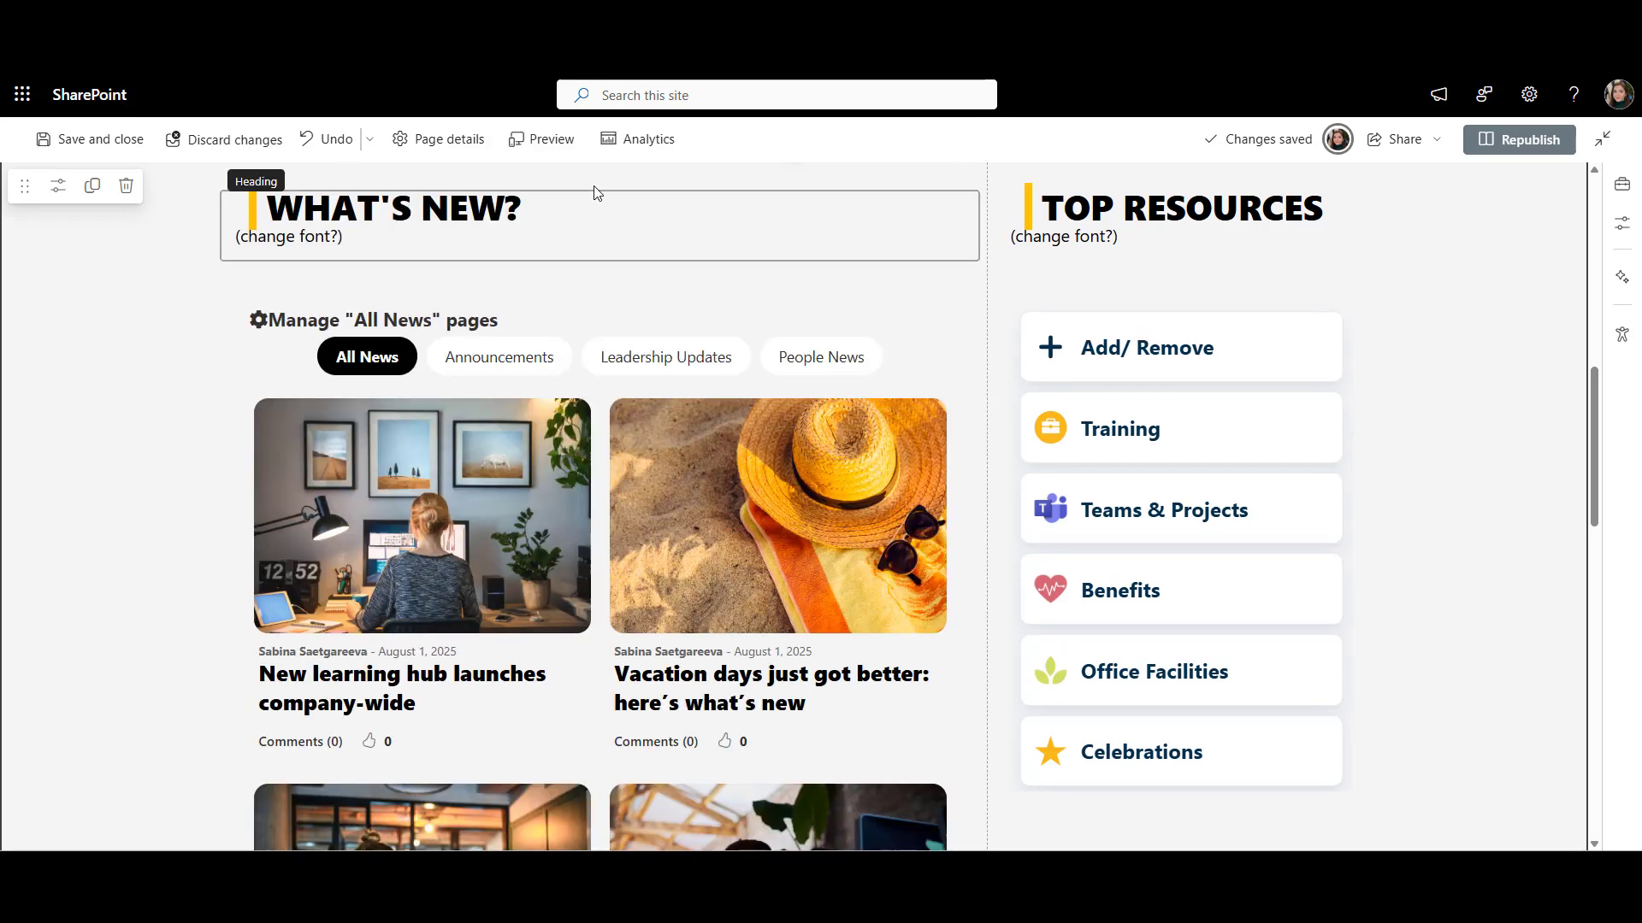
# Step: Filter the news center to People News, then switch back to All News
pyautogui.scroll(-2, 3, 359)
pyautogui.scroll(-2, 3, 360)
pyautogui.scroll(3, 3, 359)
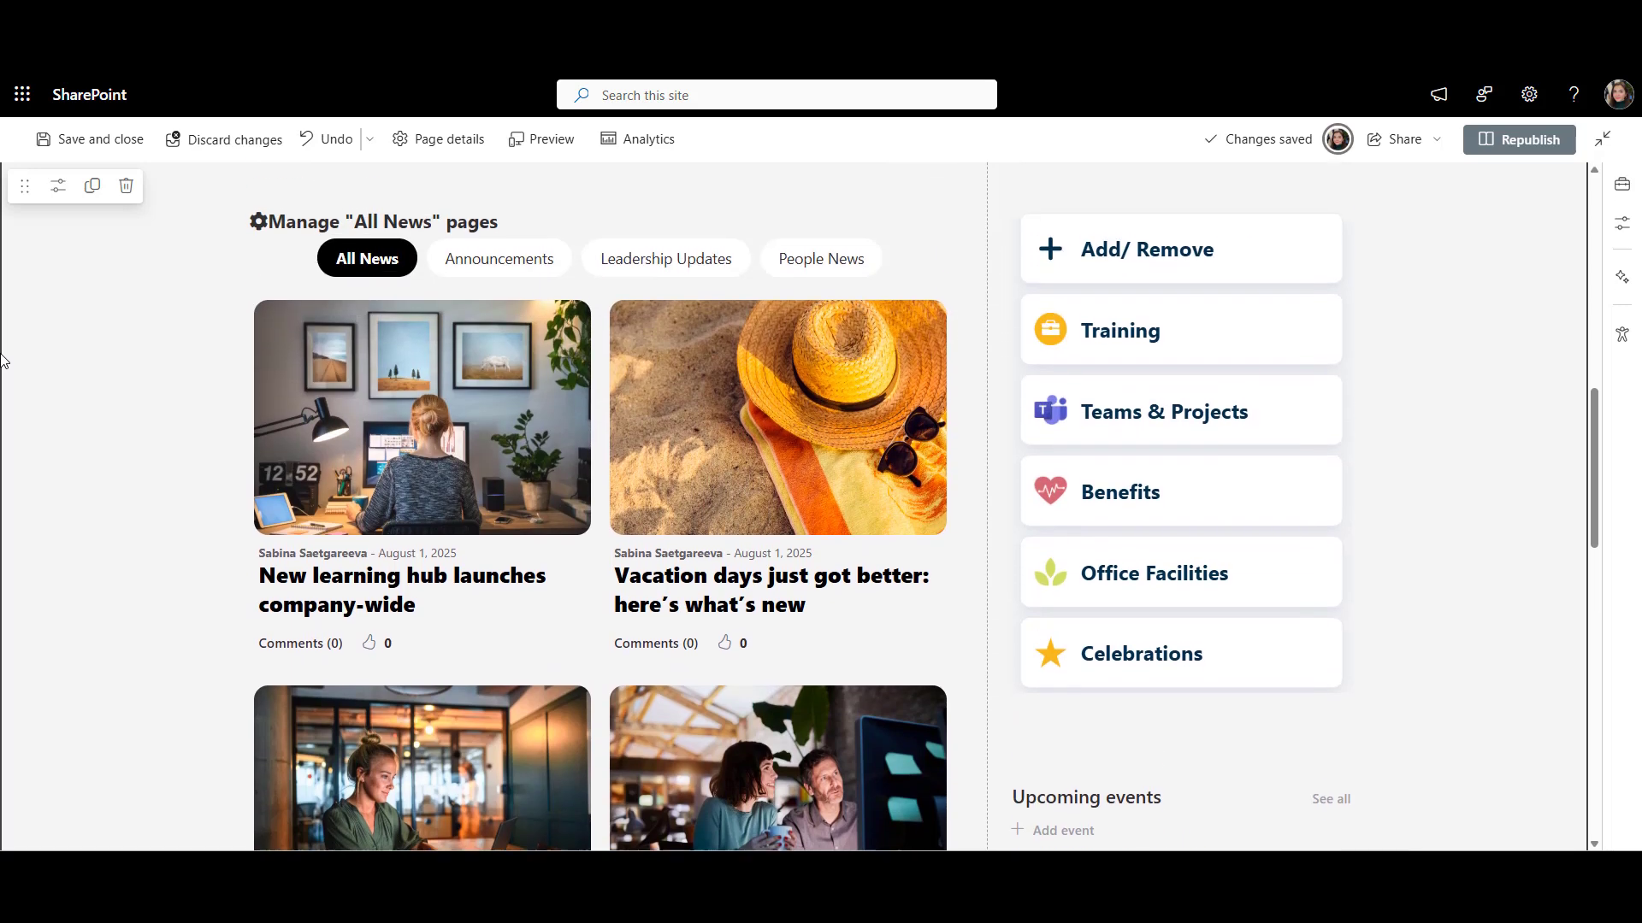
pyautogui.scroll(-1, 866, 268)
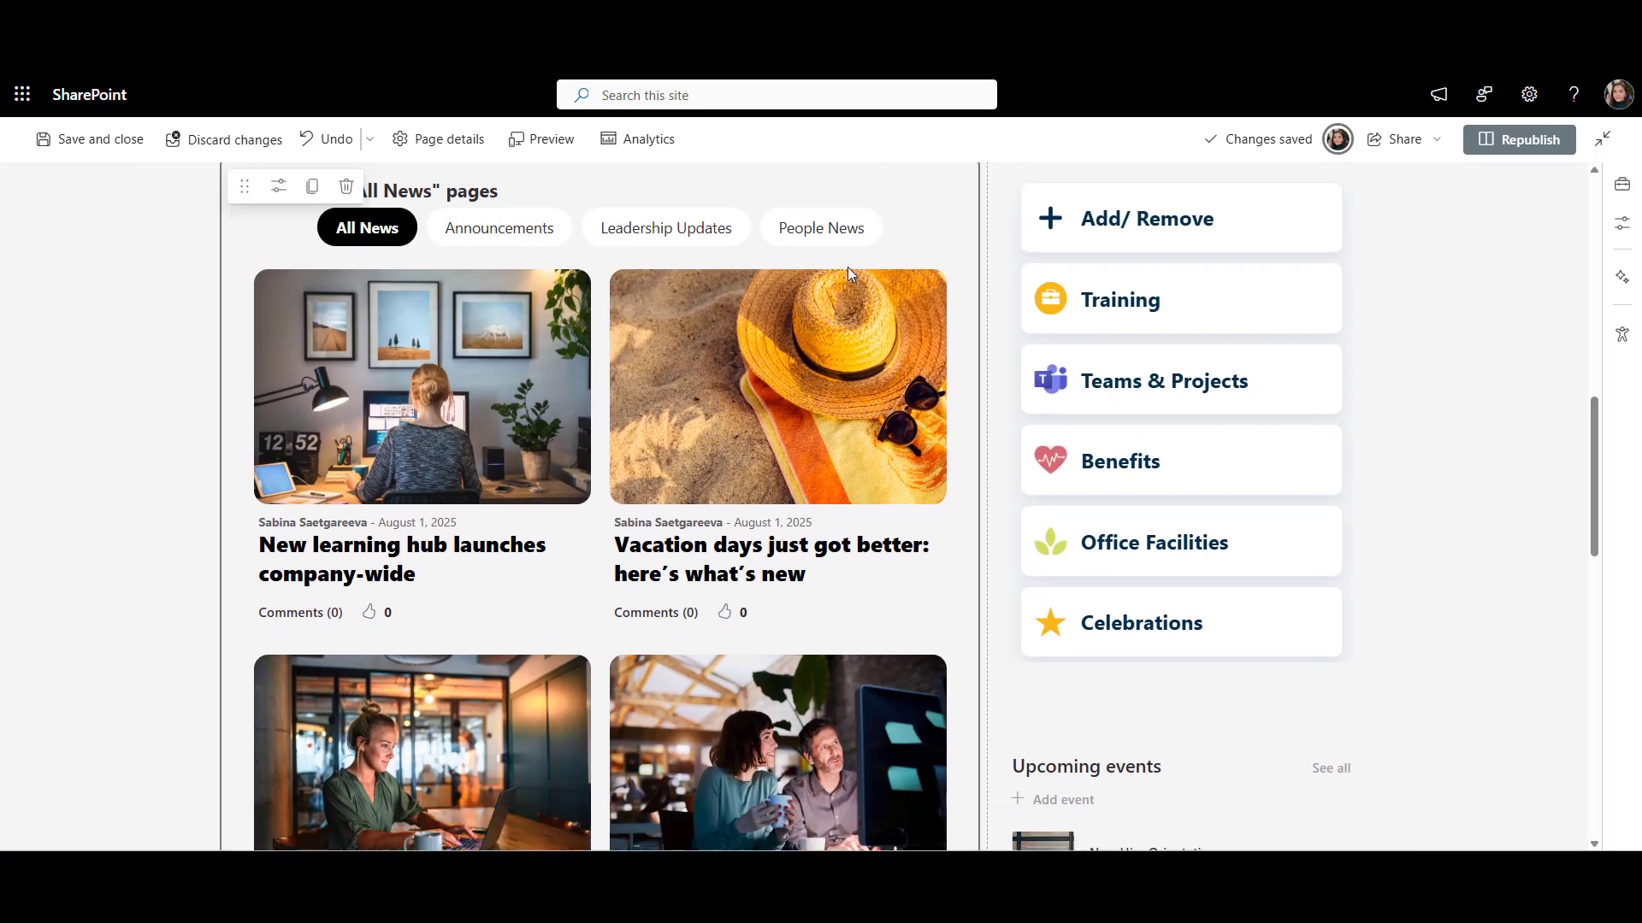
pyautogui.click(820, 233)
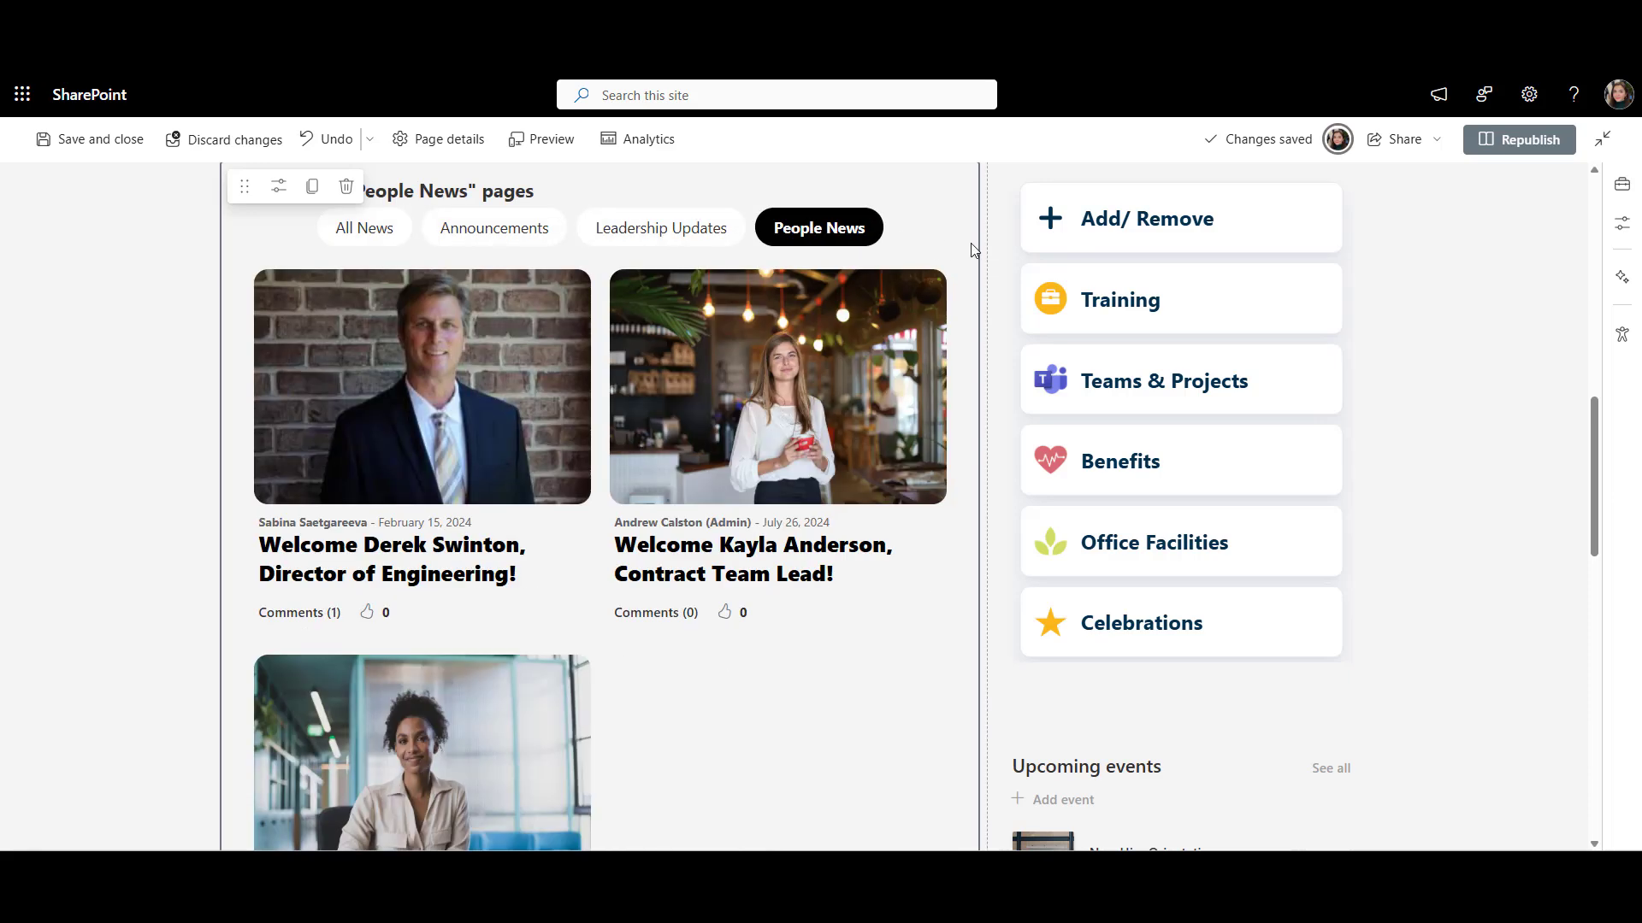
pyautogui.click(352, 229)
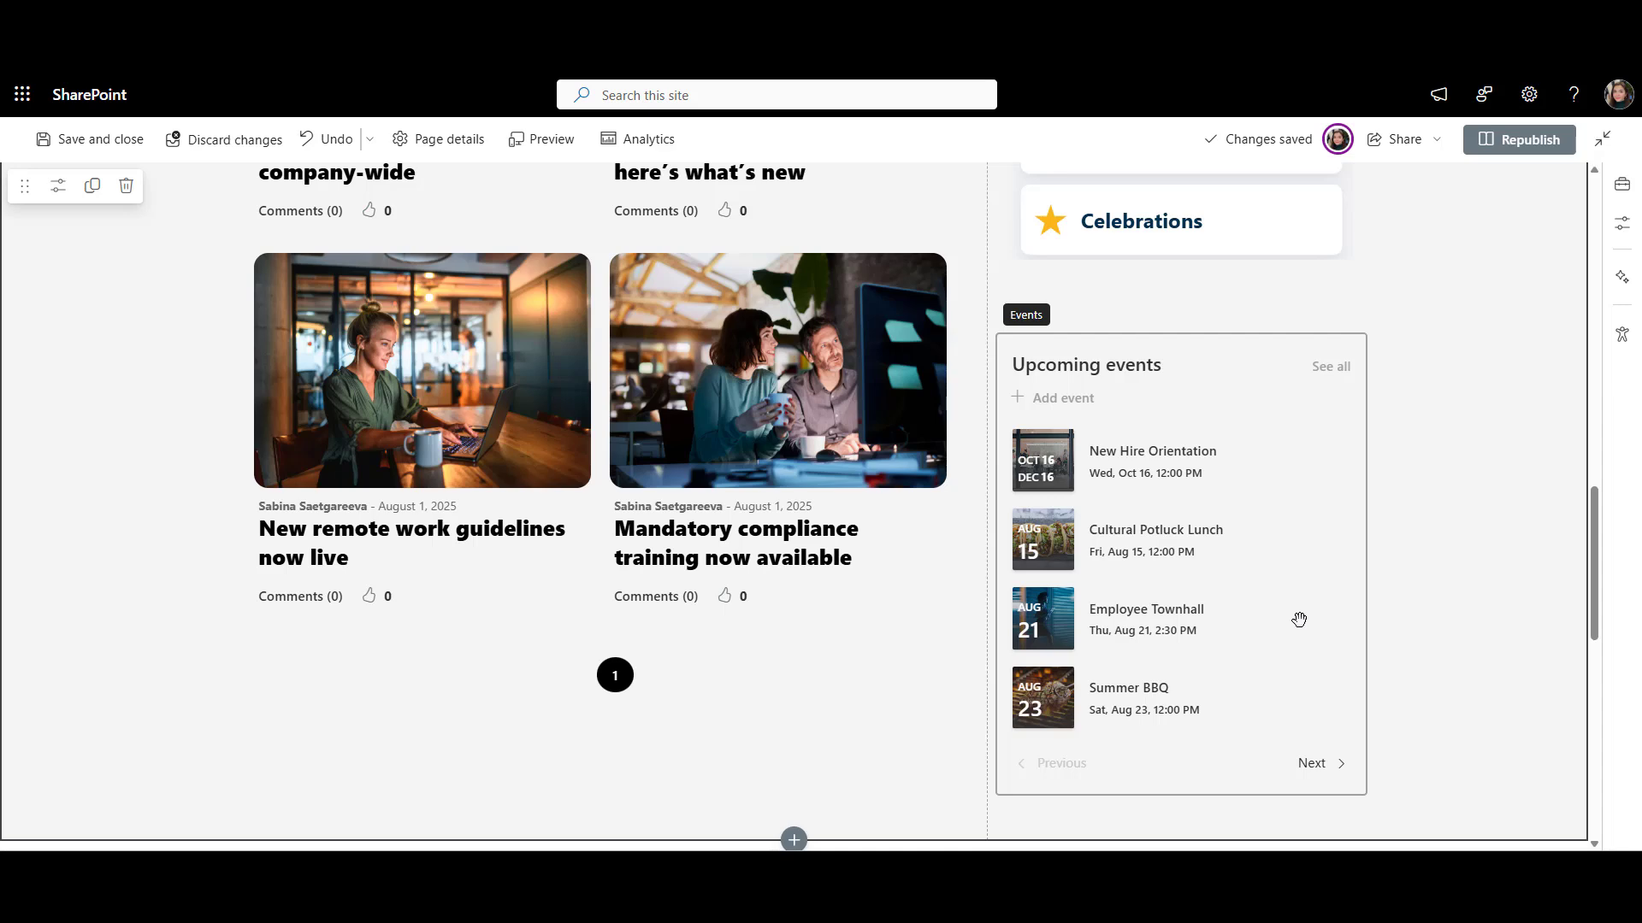
# Step: Remove the Upcoming events web part and check the color-coded calendar's category filter, leaving All Items shown
pyautogui.click(1299, 619)
pyautogui.click(1122, 312)
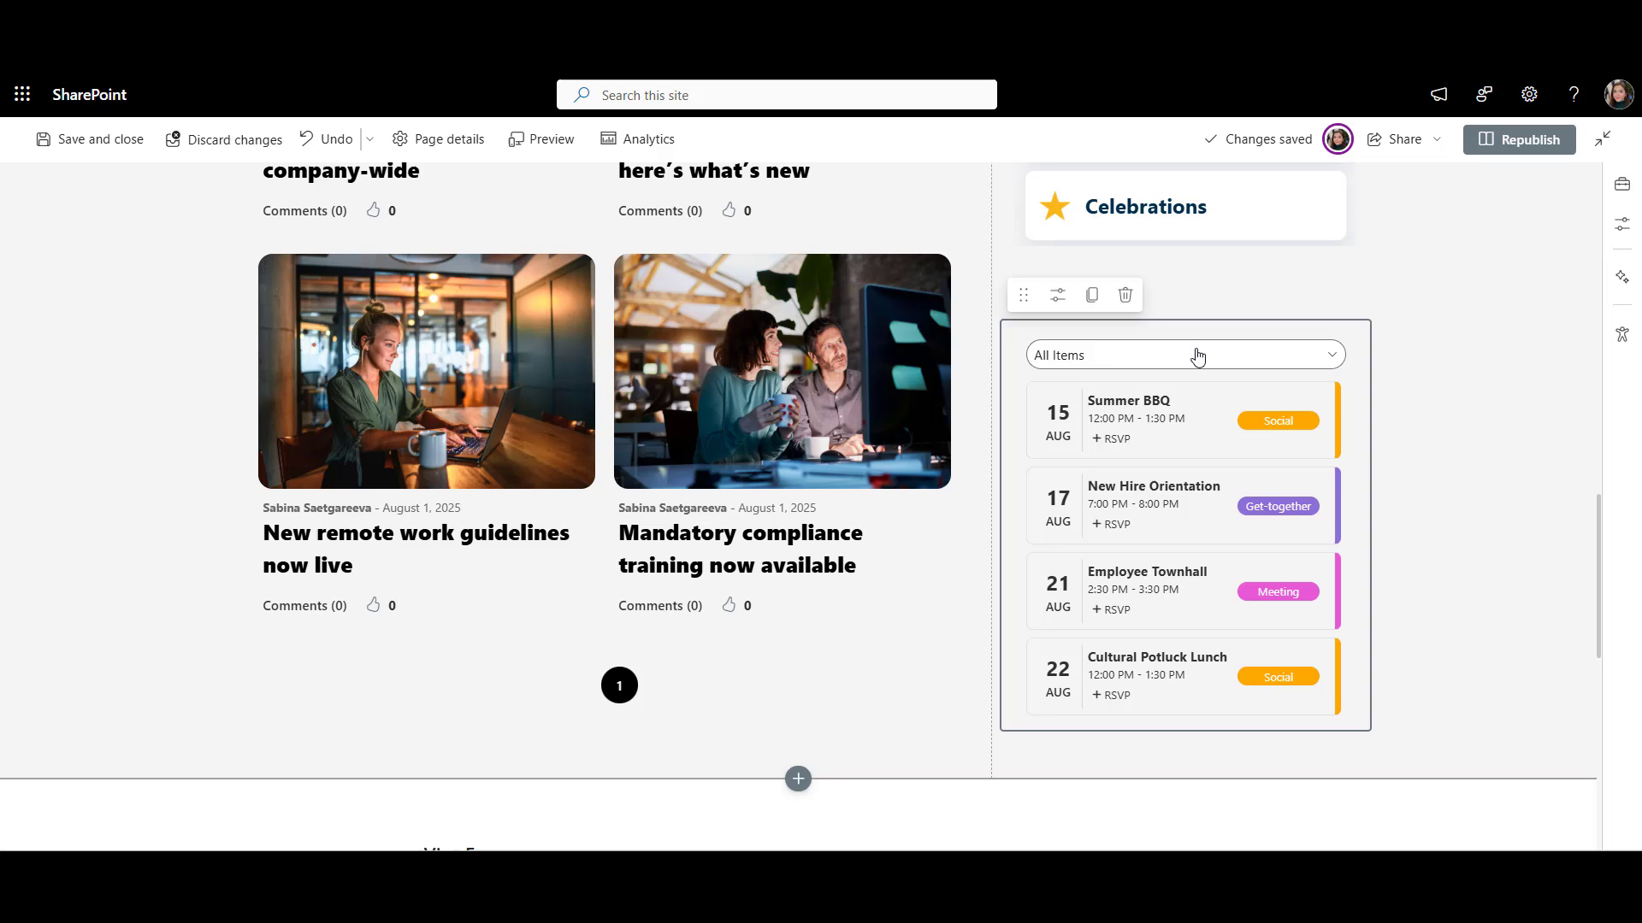
pyautogui.click(1197, 355)
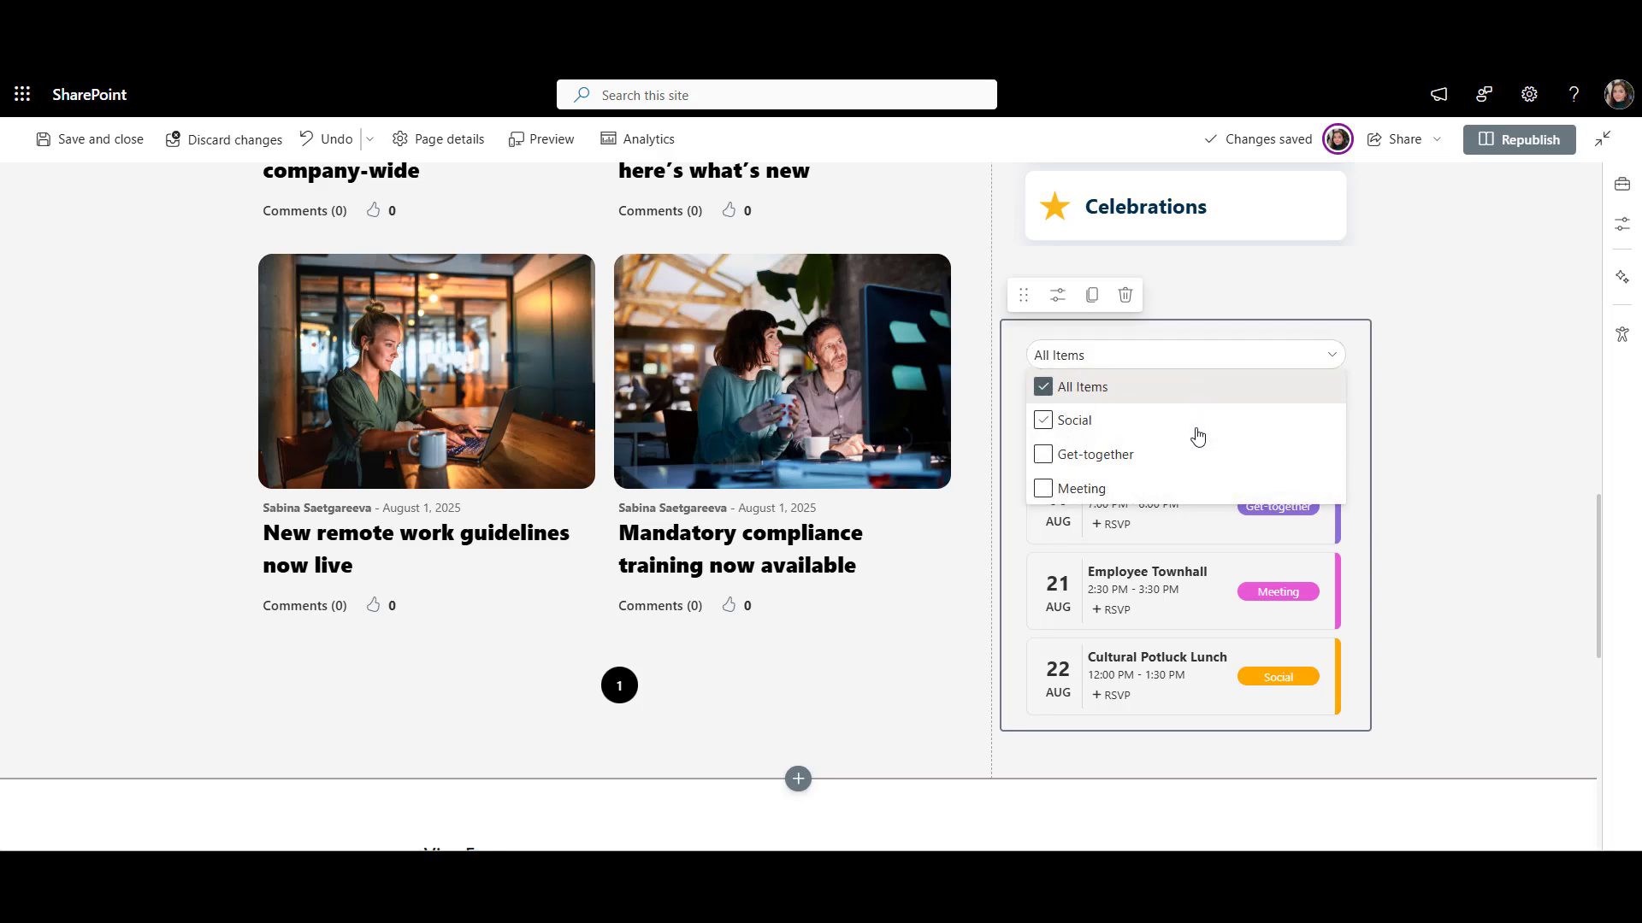
pyautogui.click(1197, 368)
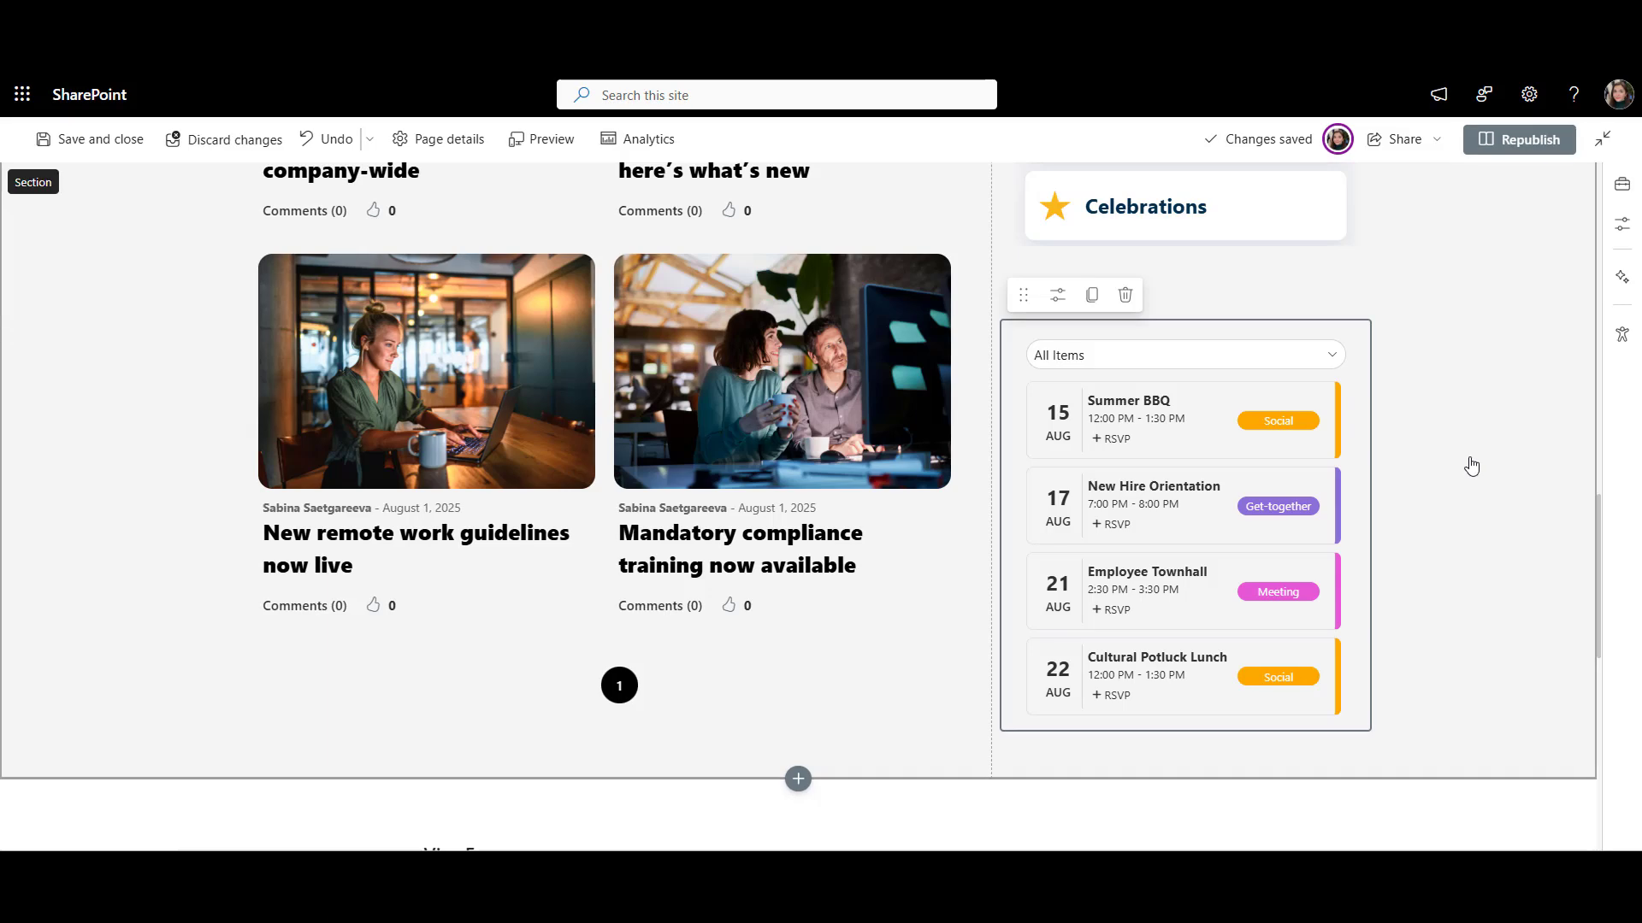
# Step: Below news and events, preview the KUDOS CORNER's Give Praise form, then close it without posting
pyautogui.click(1489, 569)
pyautogui.scroll(-5, 1489, 568)
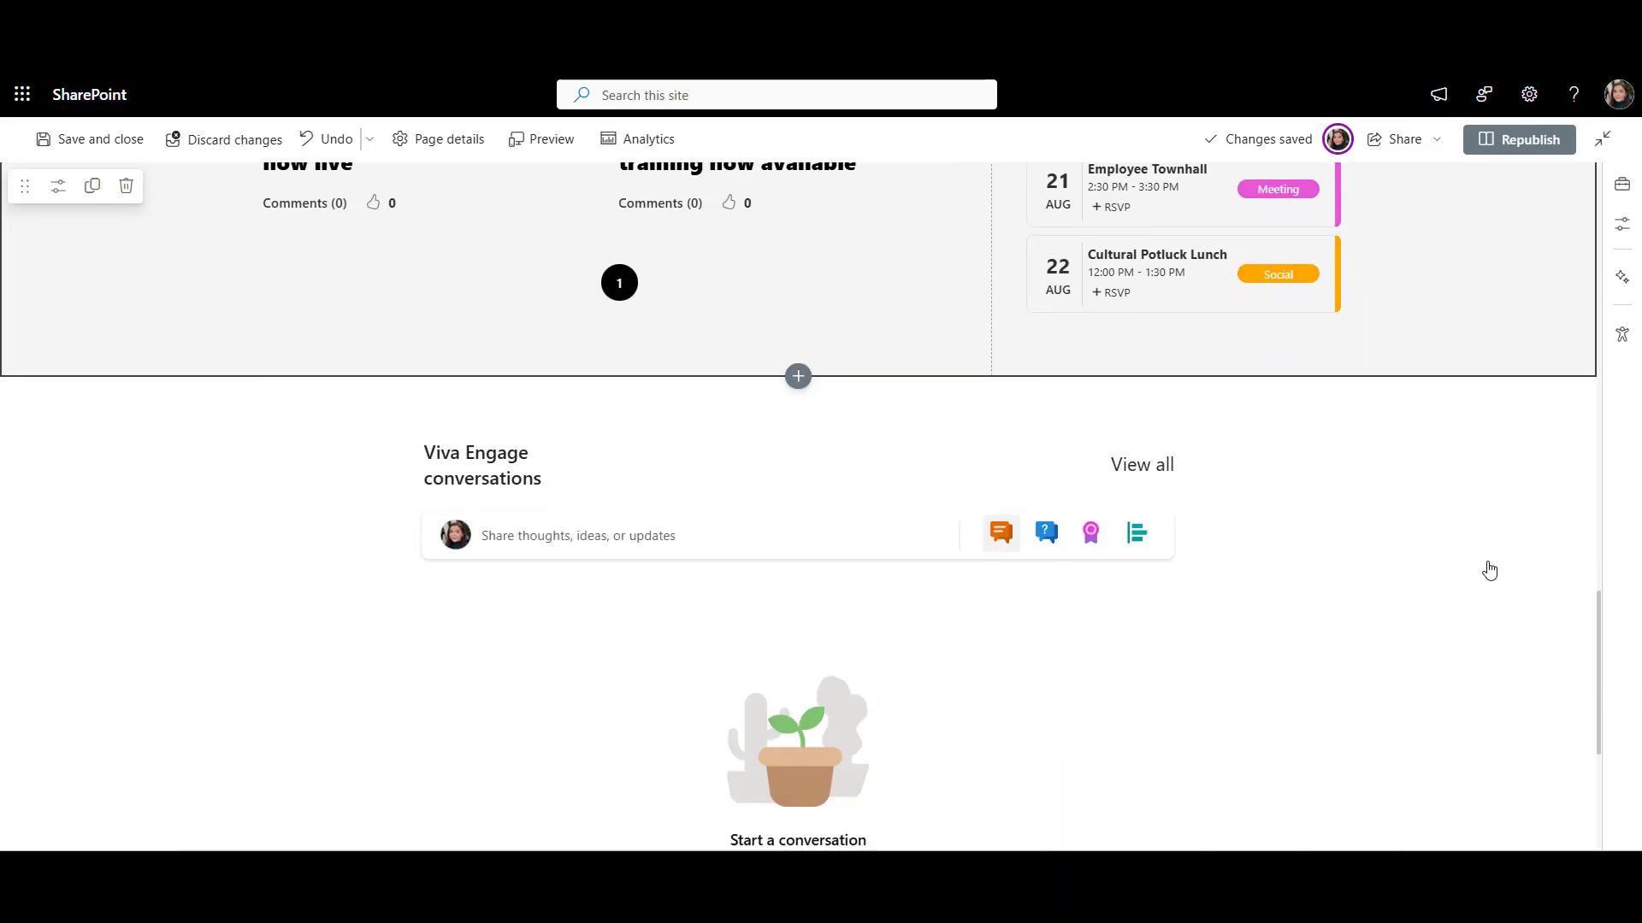
pyautogui.scroll(-2, 1488, 569)
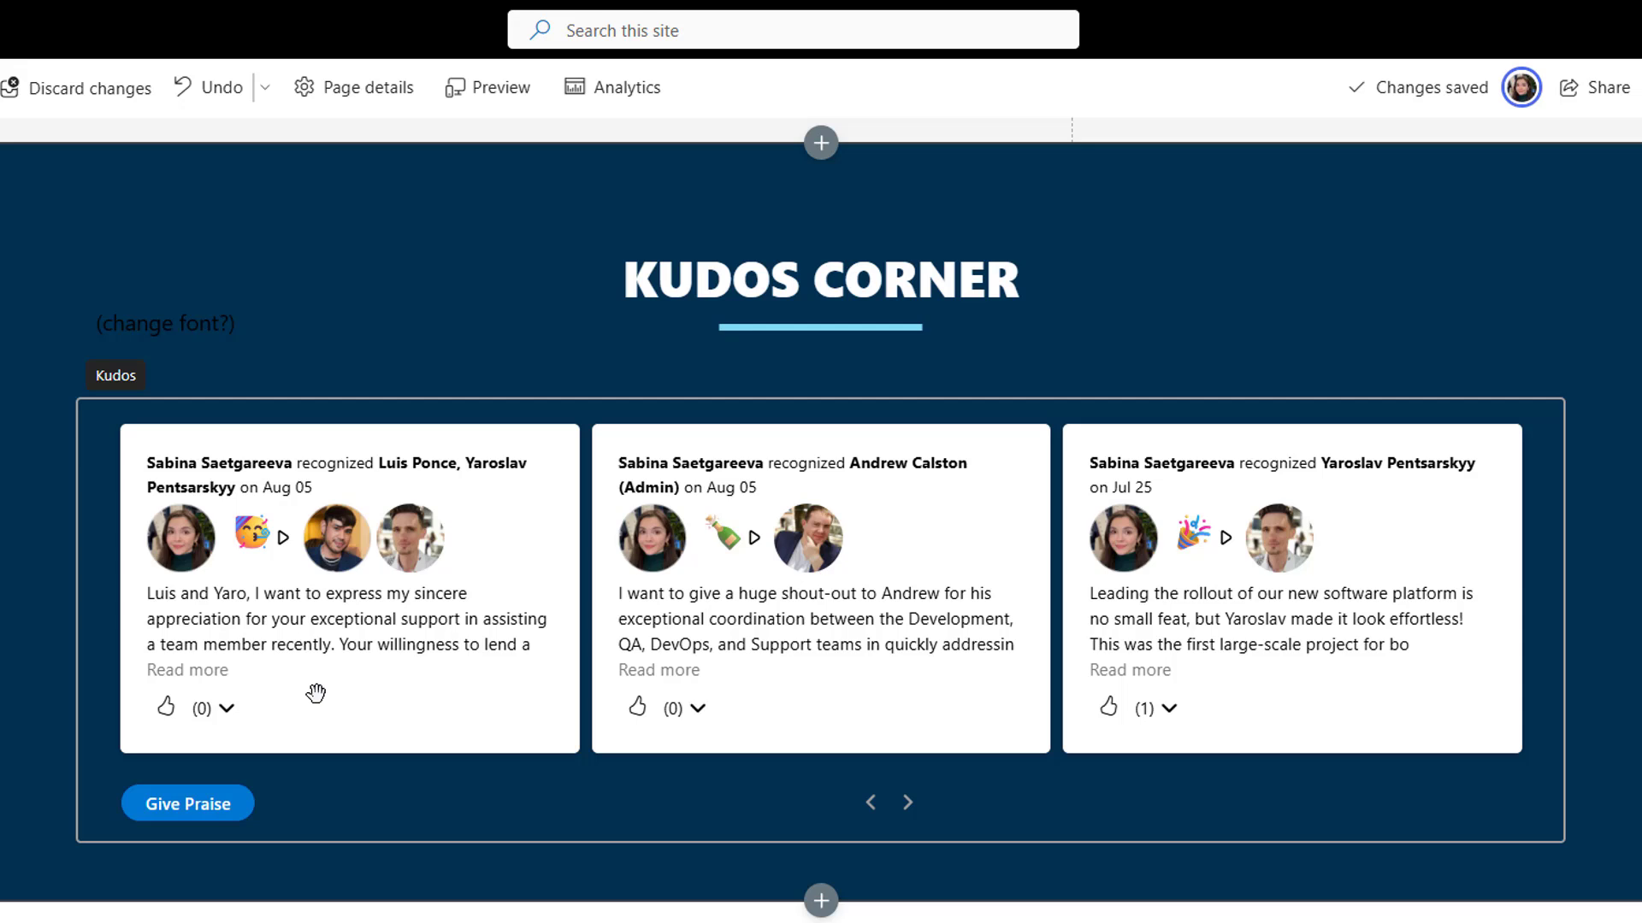
pyautogui.click(208, 817)
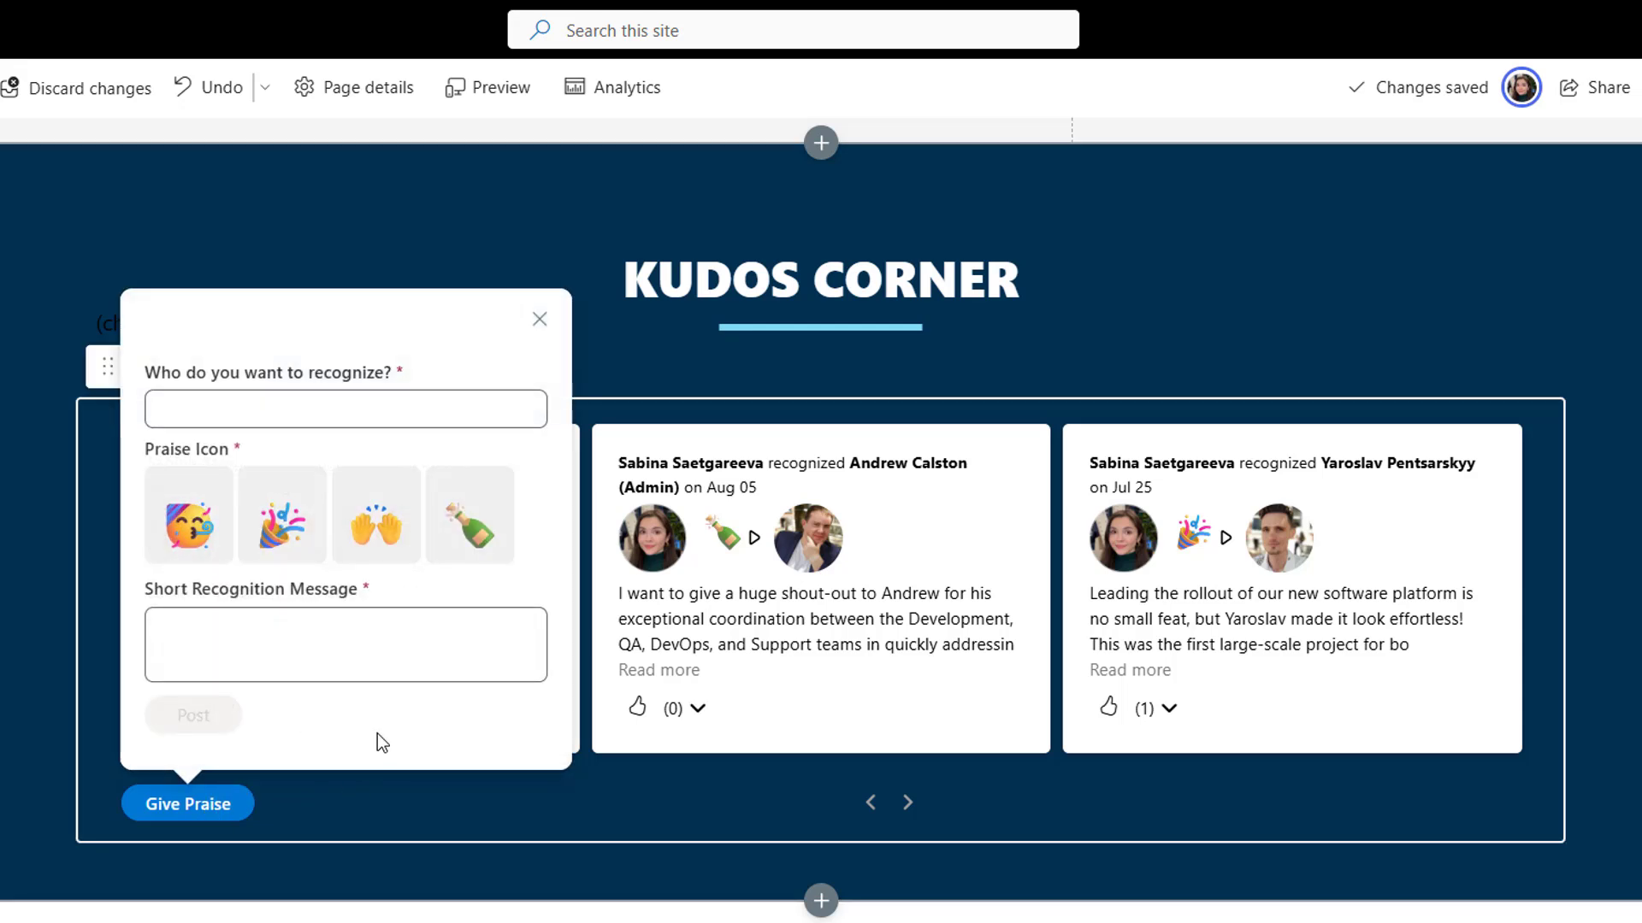
pyautogui.click(539, 319)
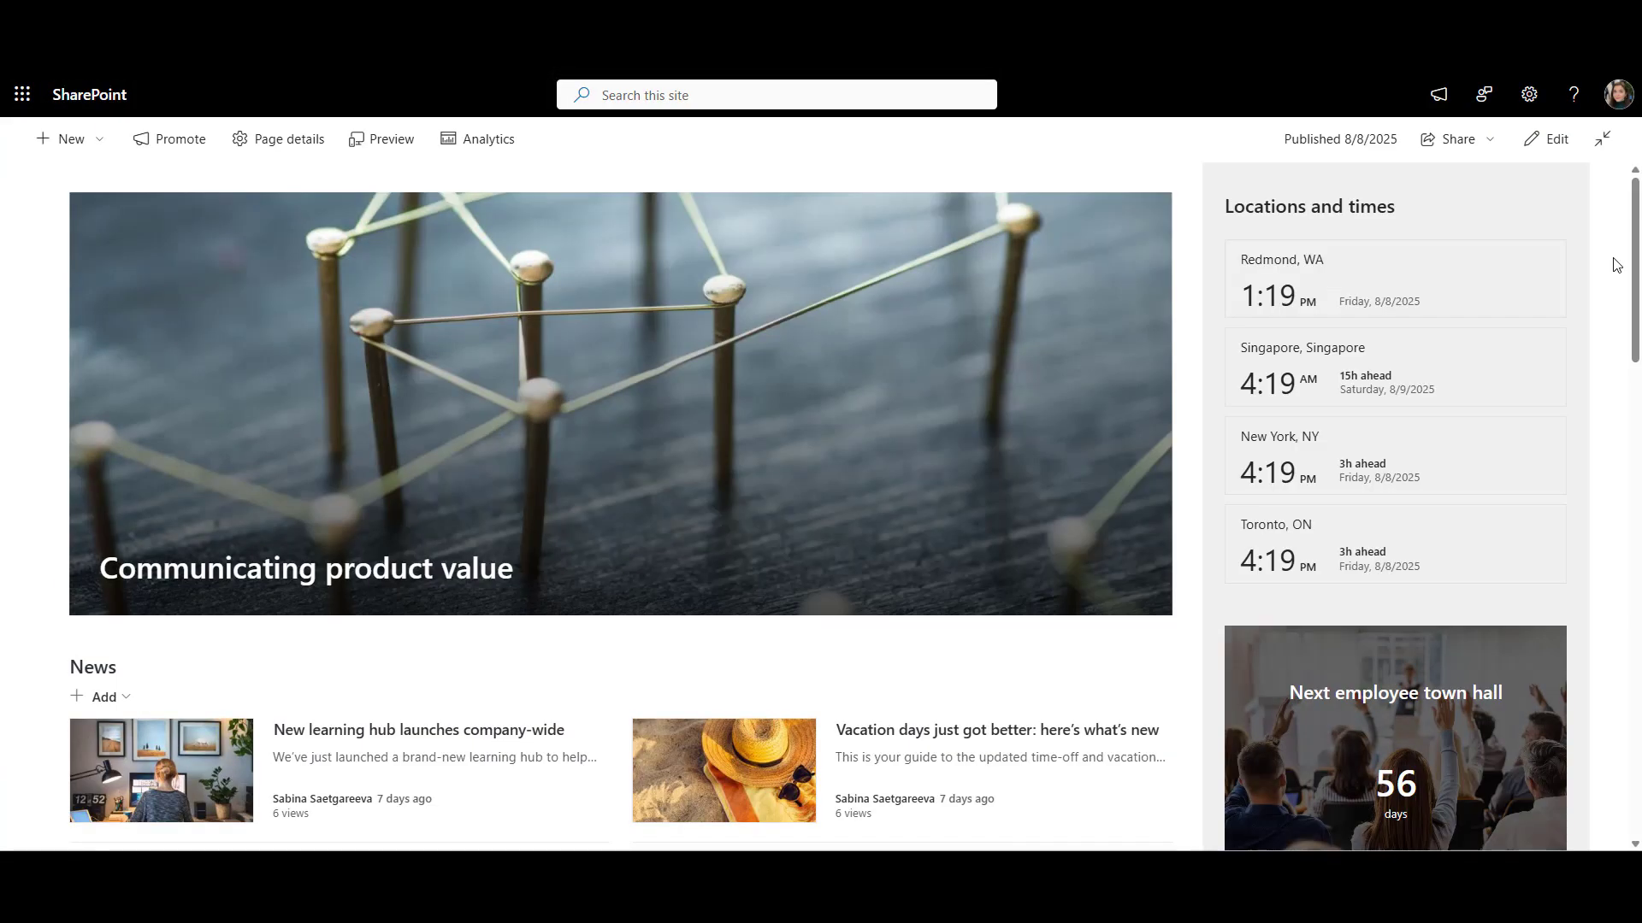
# Step: Scroll through the redesigned published homepage down to the KUDOS CORNER recognition cards
pyautogui.scroll(-9, 1616, 264)
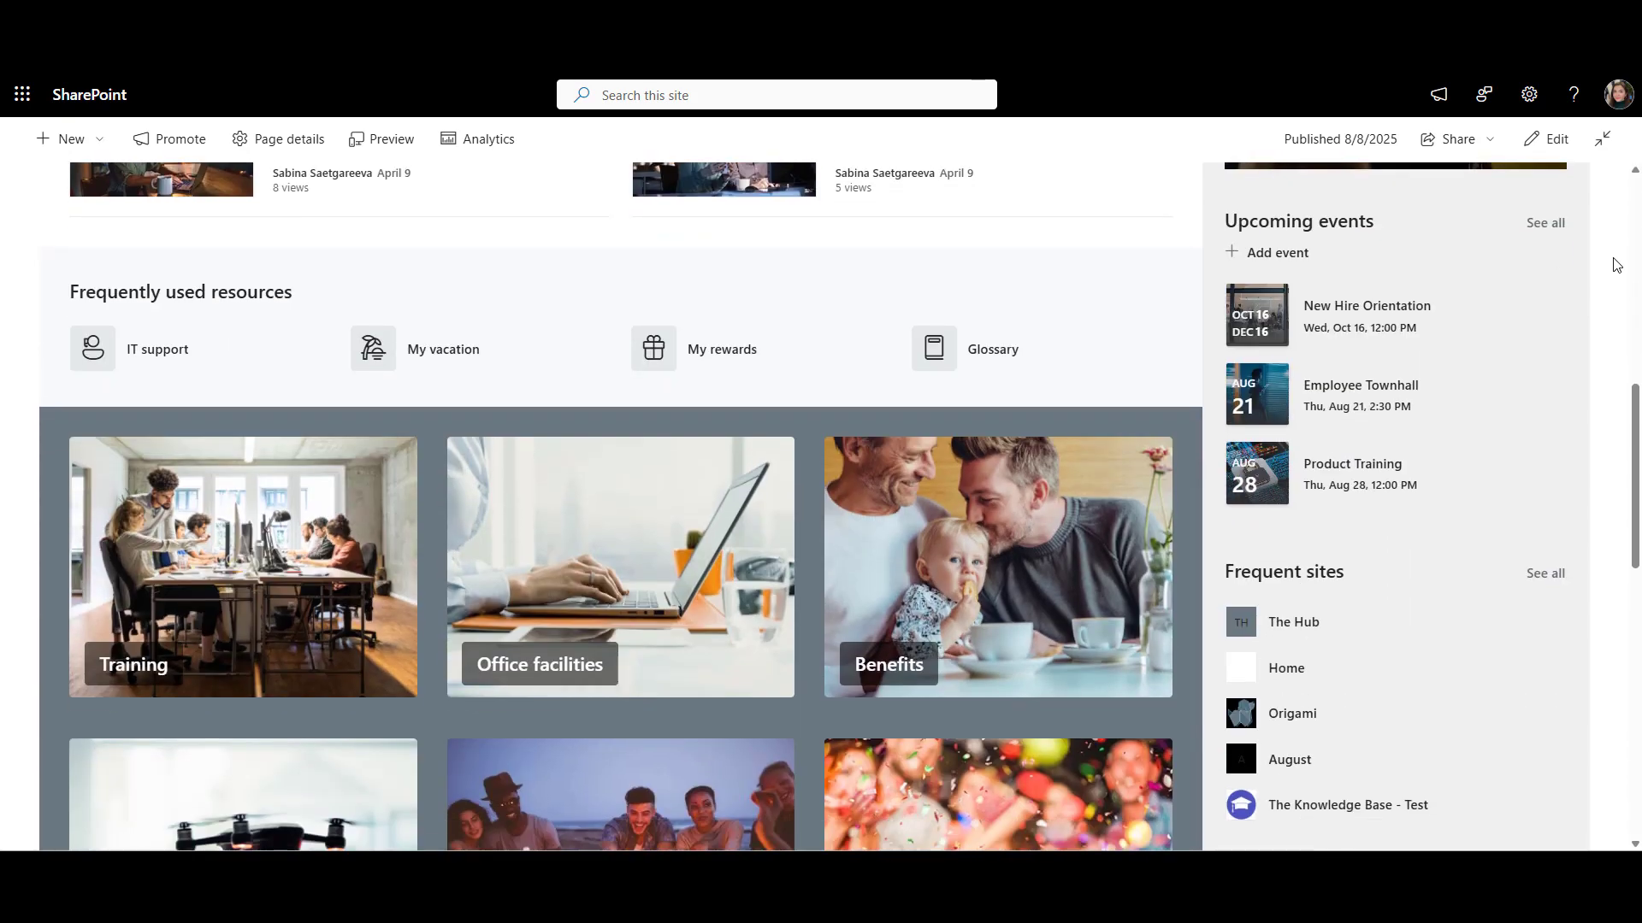
pyautogui.scroll(-9, 1616, 265)
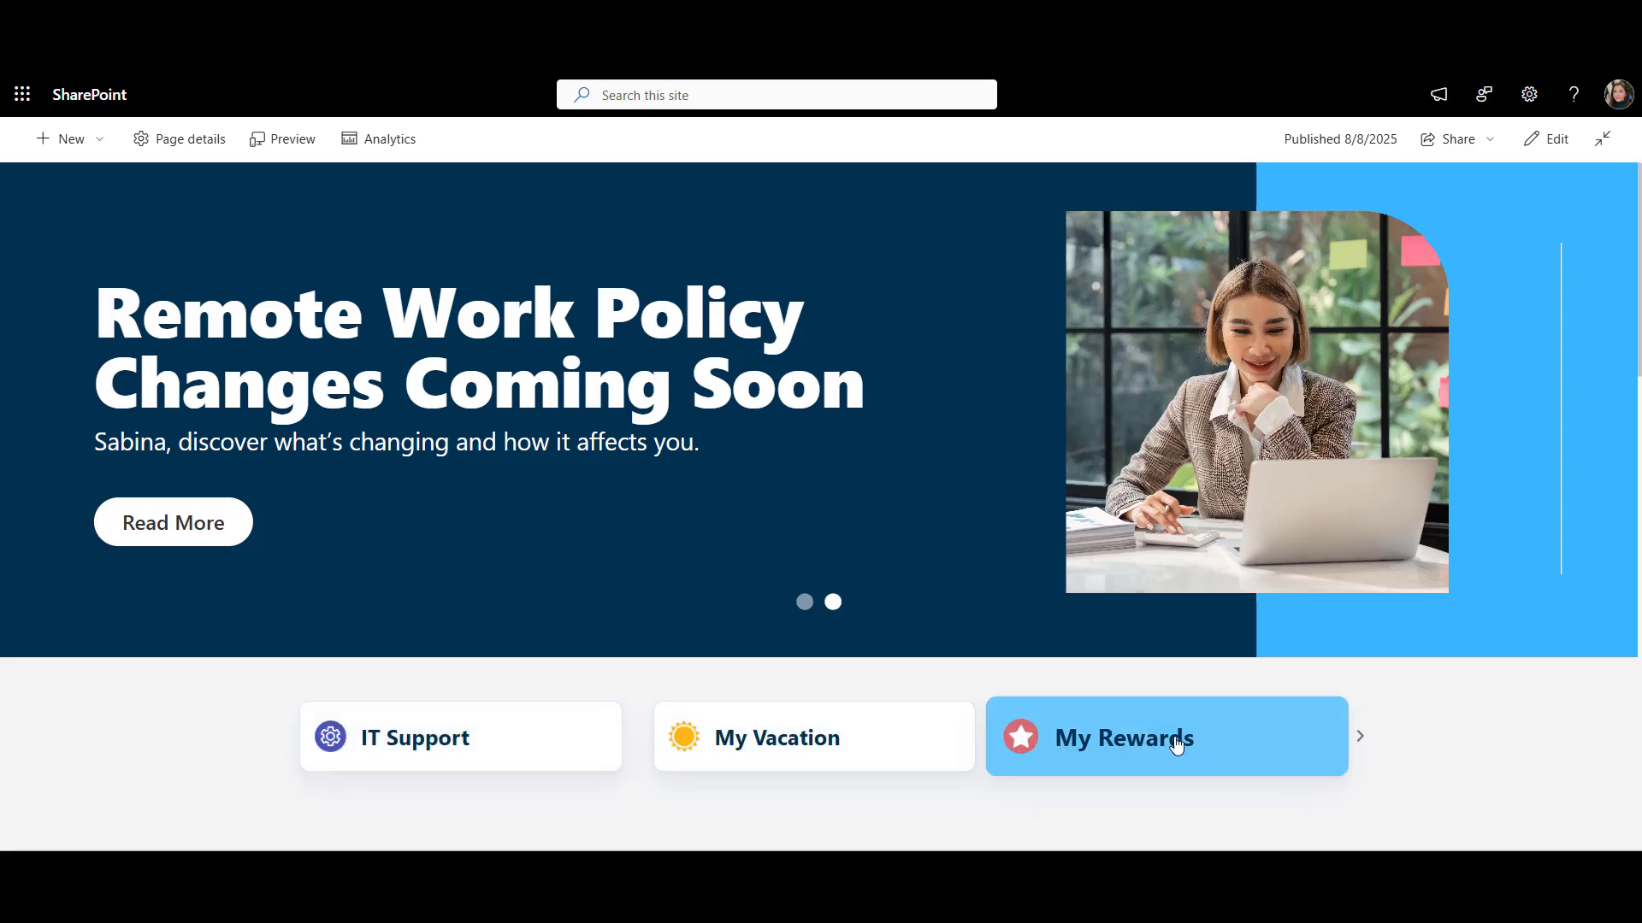
pyautogui.scroll(-9, 1539, 749)
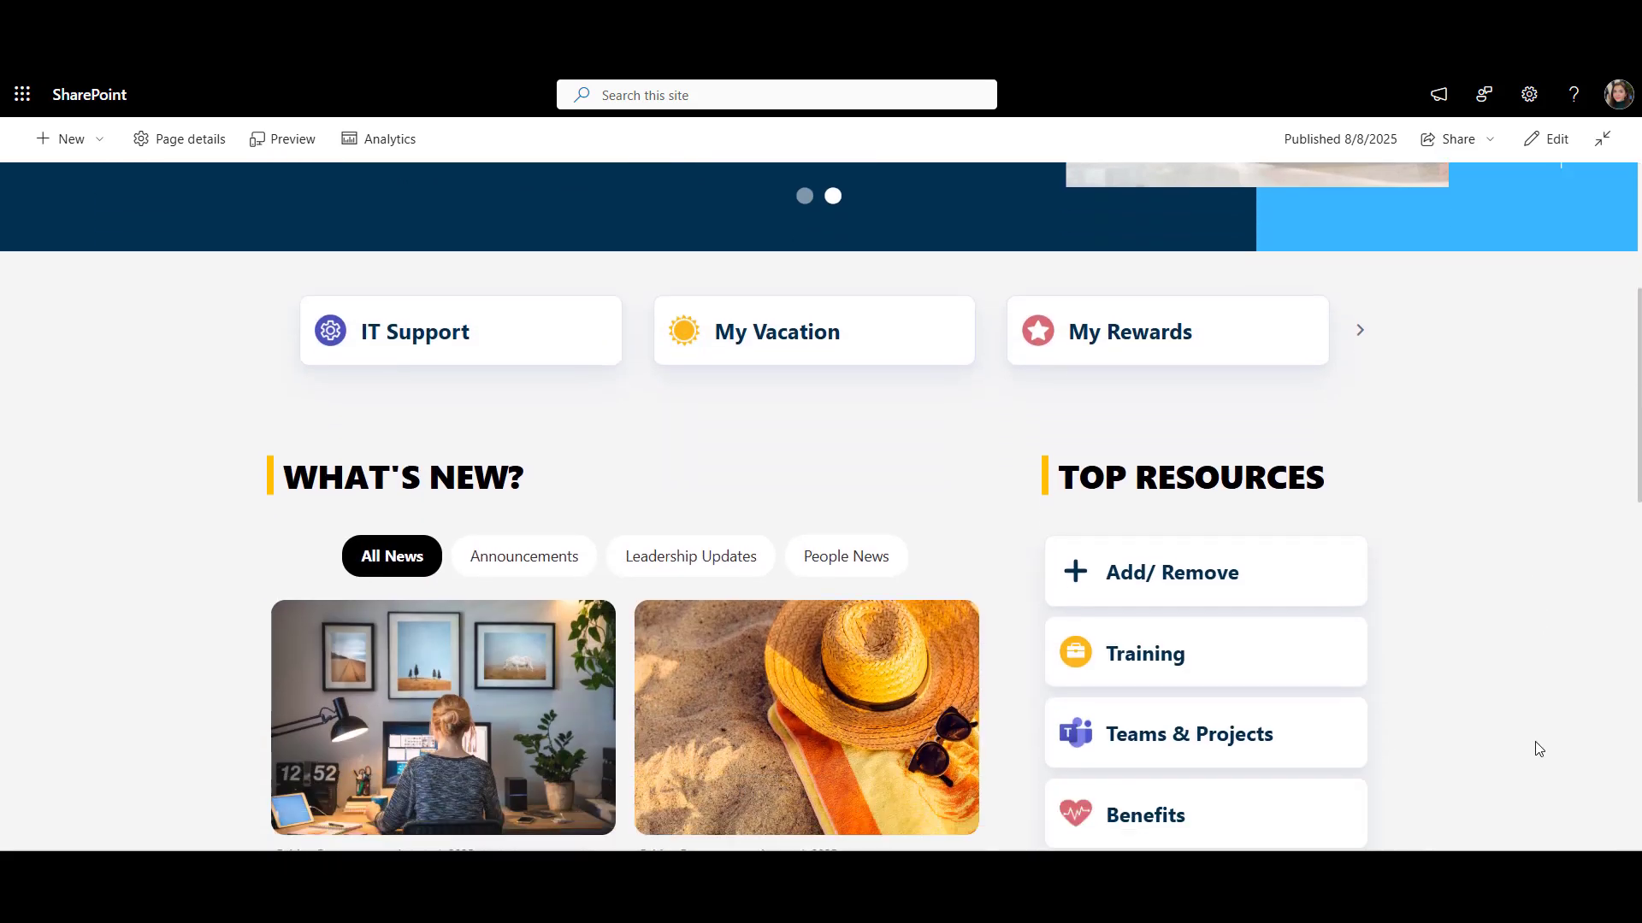
pyautogui.scroll(-5, 1539, 749)
pyautogui.scroll(-4, 1536, 742)
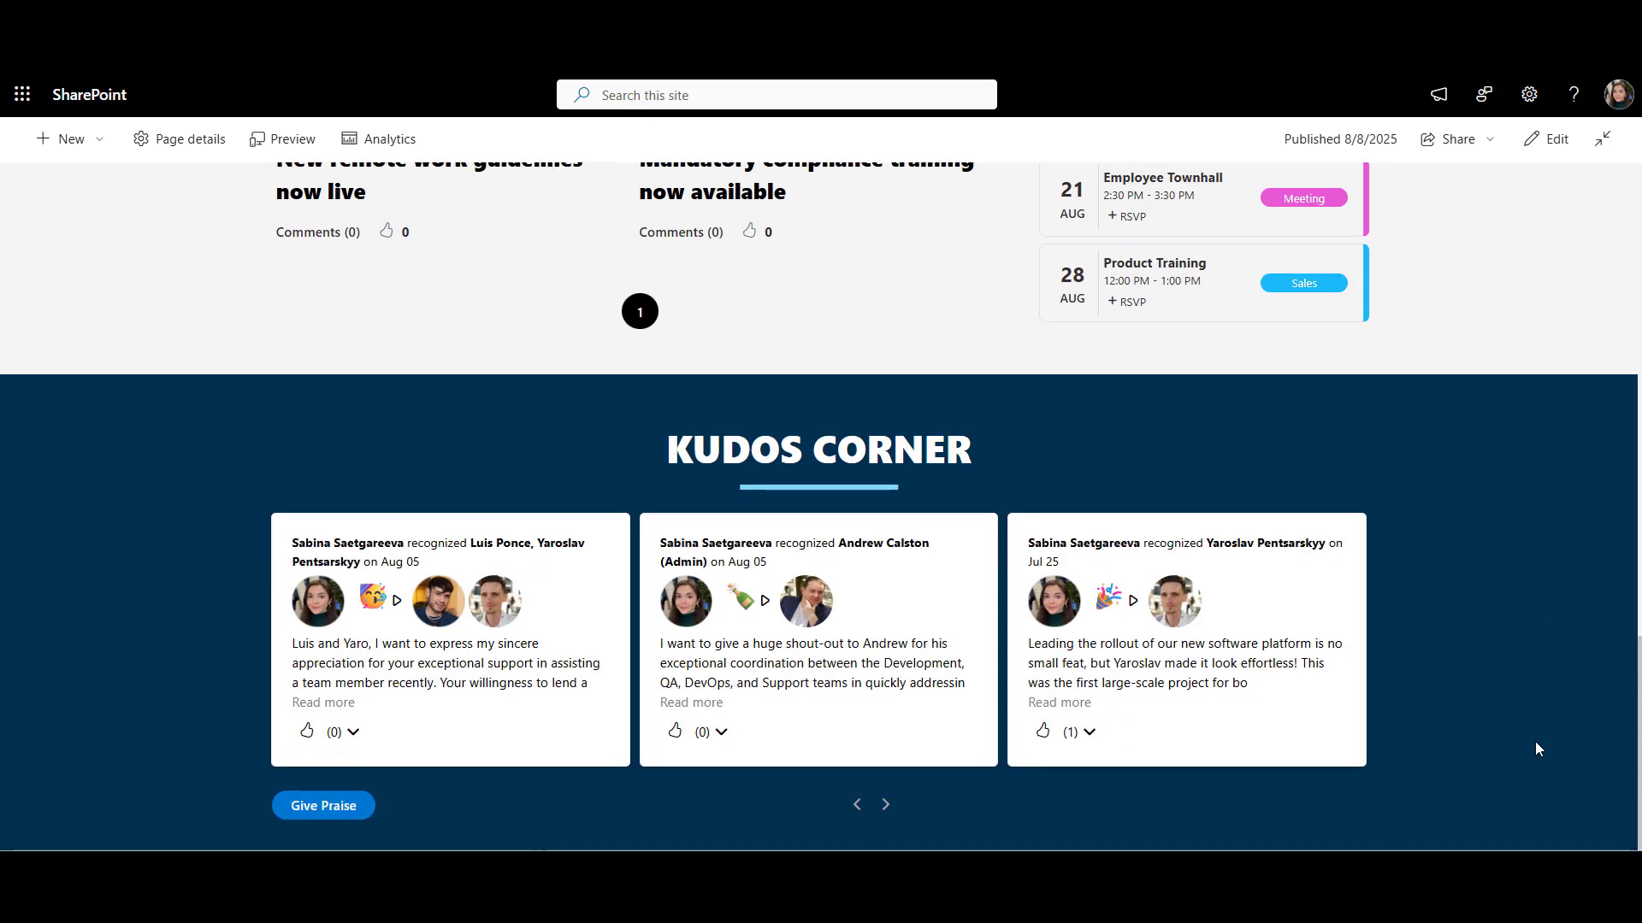